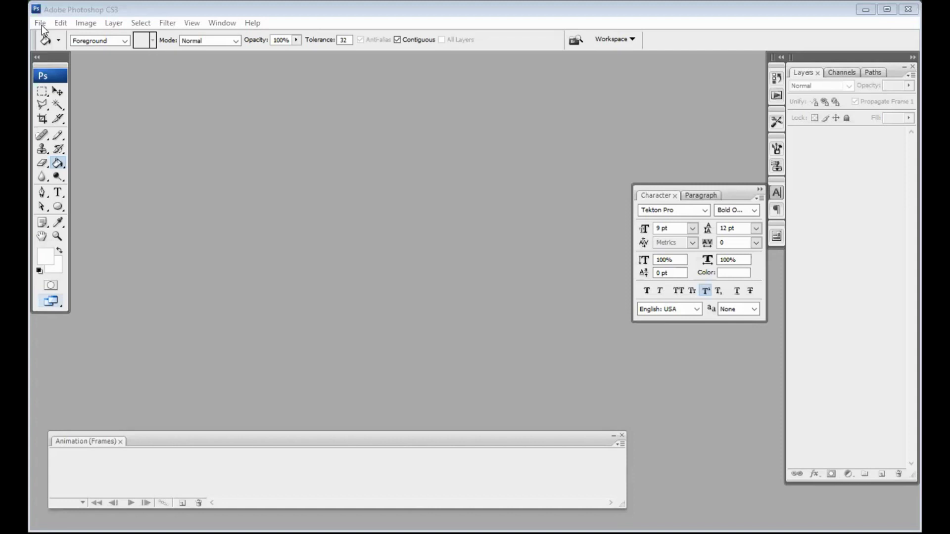
Step: Browse to the youtube_2023 folder on the Data_2 (G:) drive in the Open dialog
double_click(405, 180)
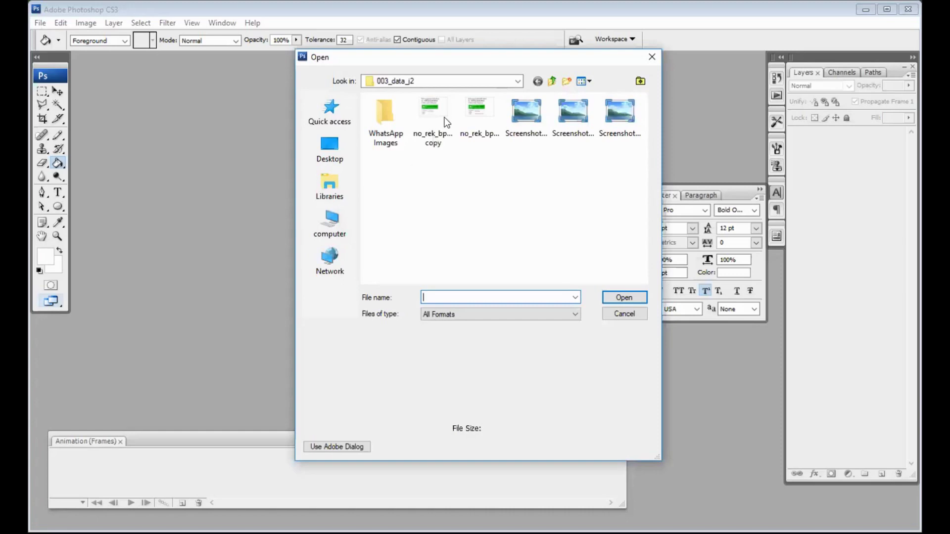
left_click(457, 85)
left_click(458, 84)
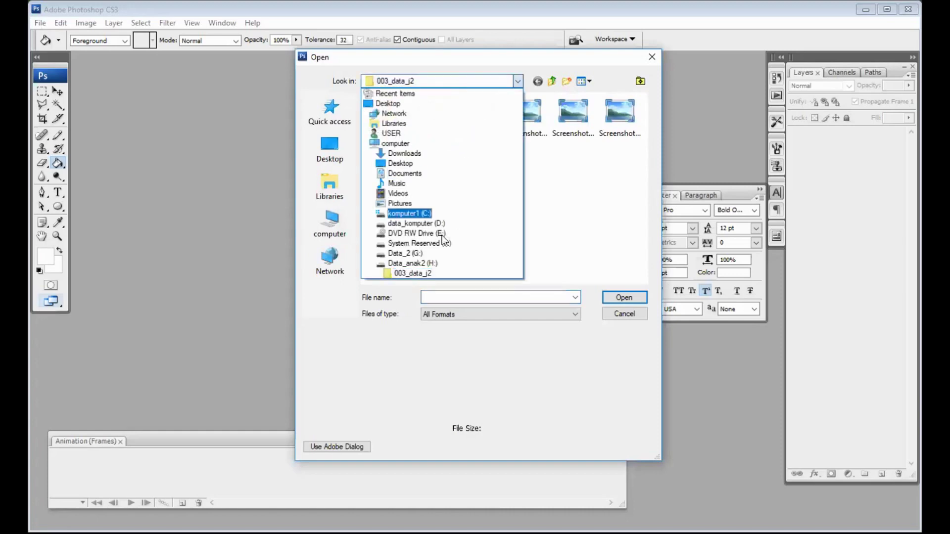
left_click(410, 253)
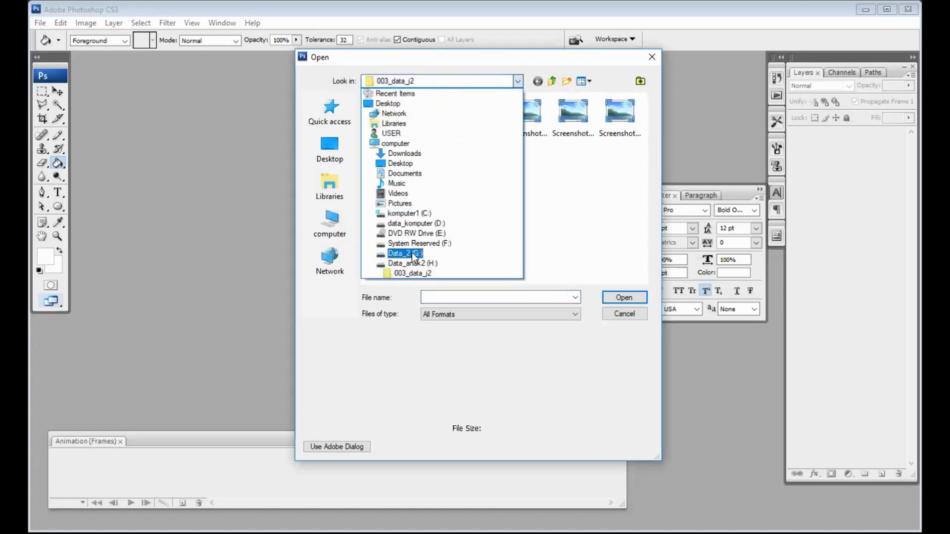
scroll(459, 200, "down", 10)
scroll(455, 230, "down", 10)
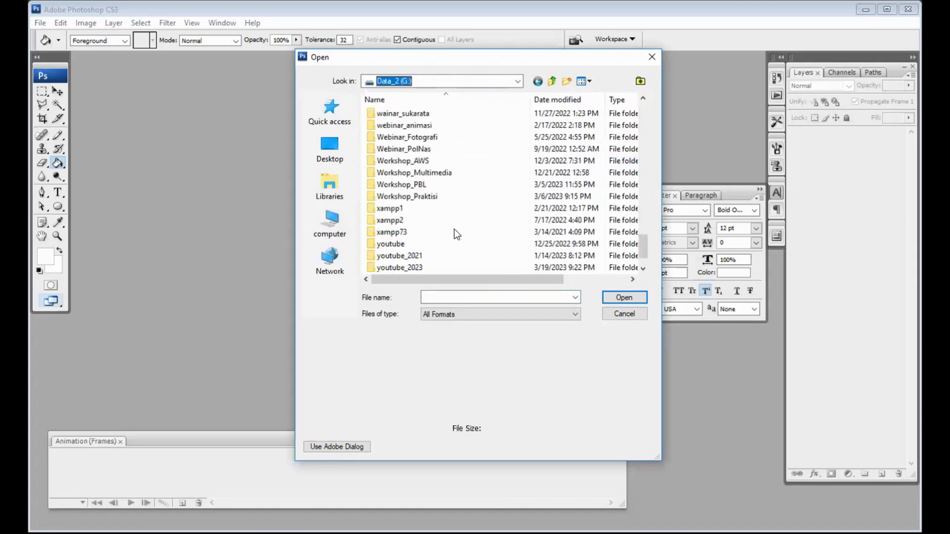
double_click(444, 271)
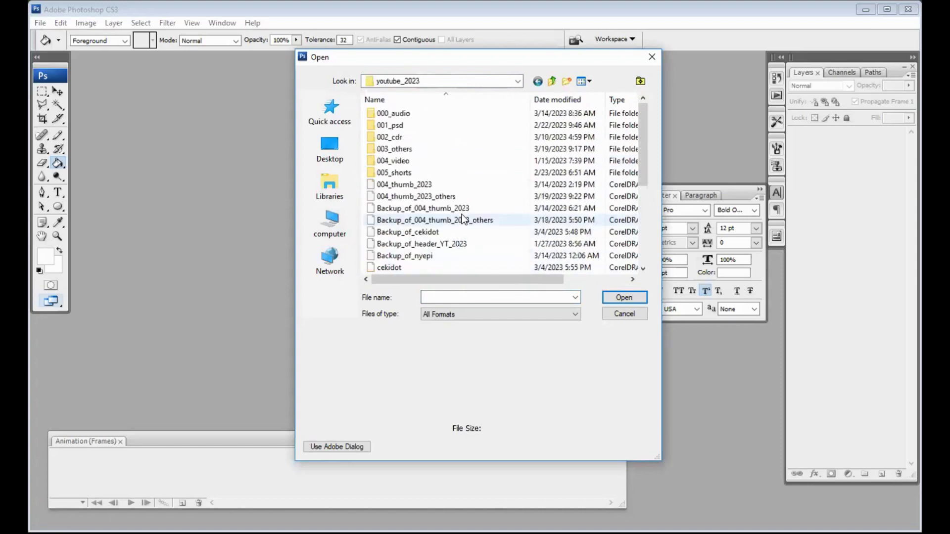
Step: Open the sky photo 20230319_144125 from the 003_others folder
scroll(462, 215, "down", 3)
scroll(462, 215, "up", 2)
scroll(462, 214, "up", 1)
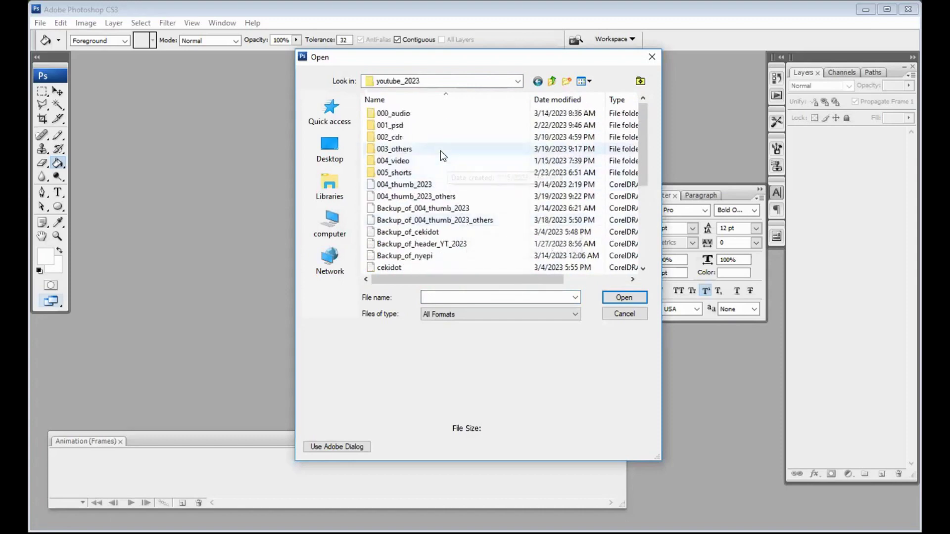
left_click(444, 153)
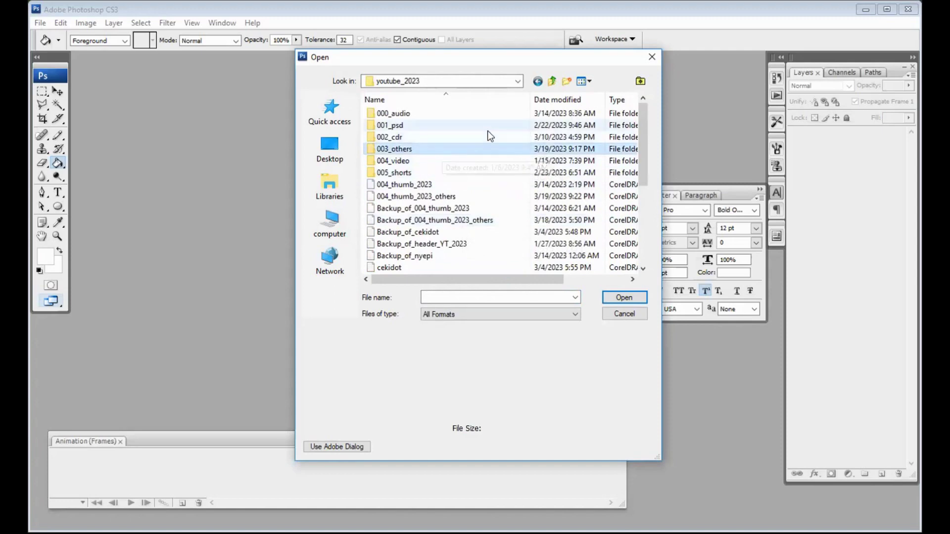
double_click(454, 150)
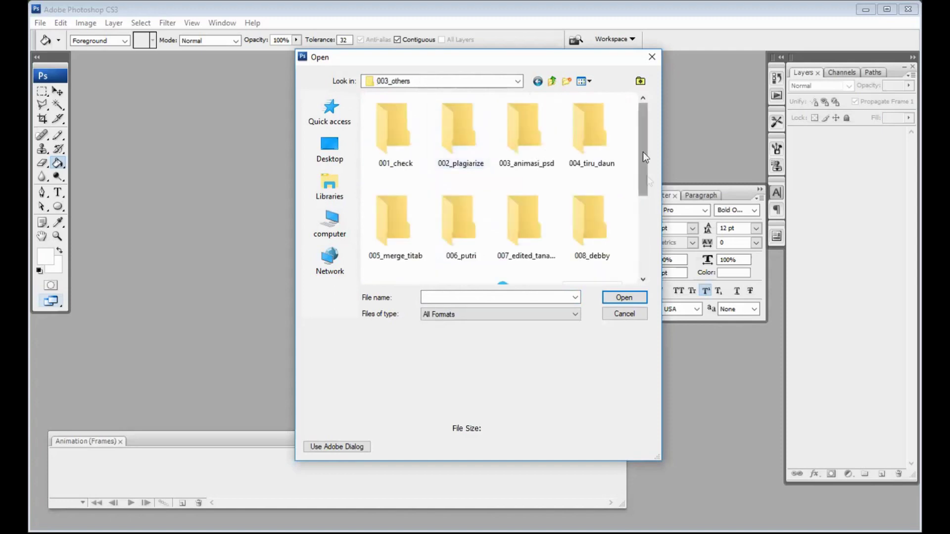
left_click_drag(643, 153, 643, 243)
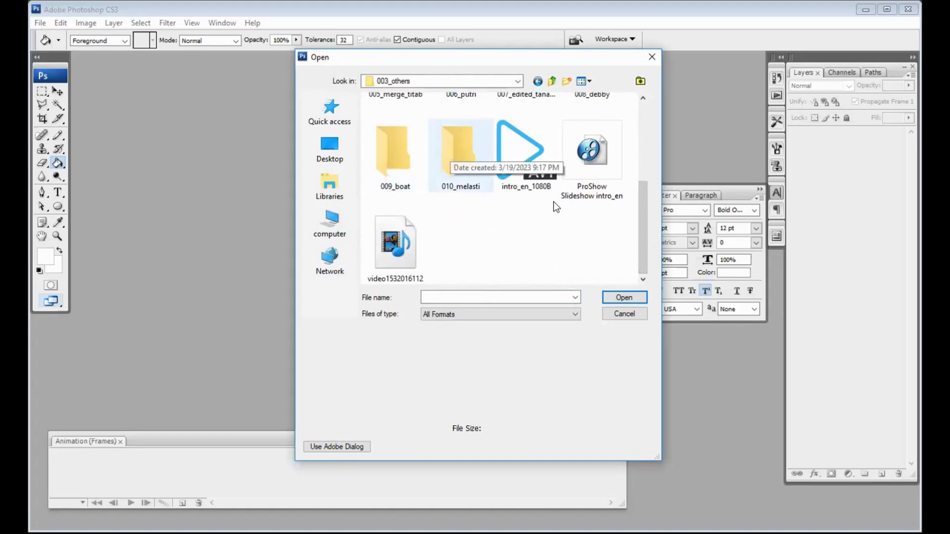
left_click(569, 117)
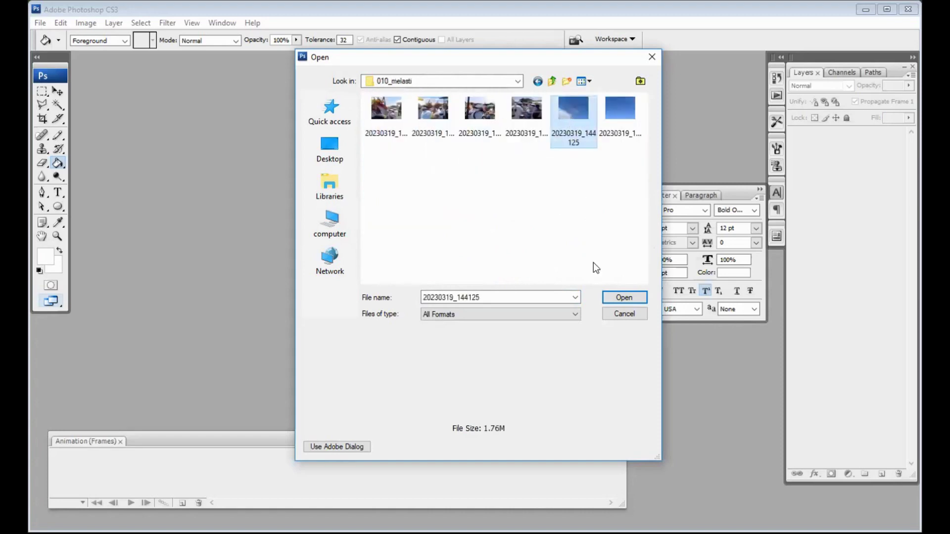
left_click(615, 295)
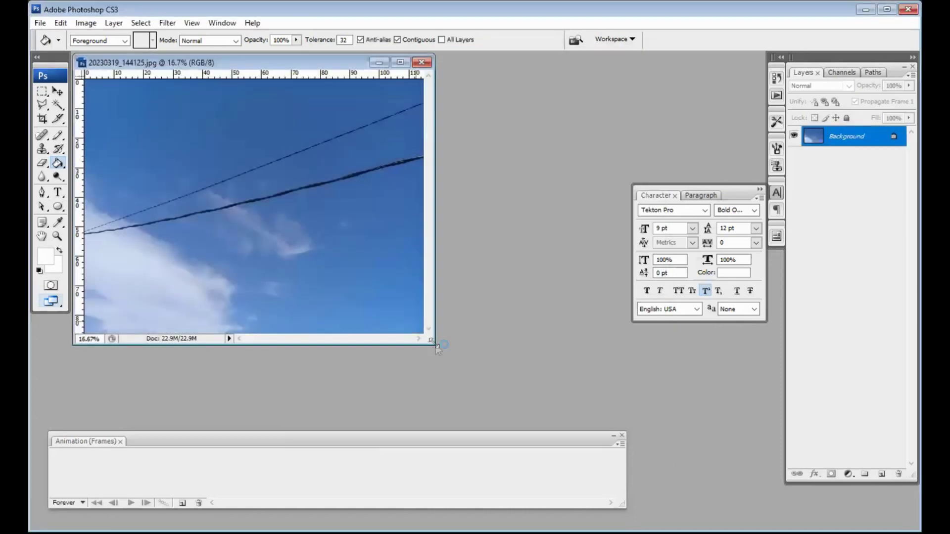
Step: Enlarge the image window and set up the Clone Stamp with a 101 px brush
left_click_drag(435, 343, 471, 382)
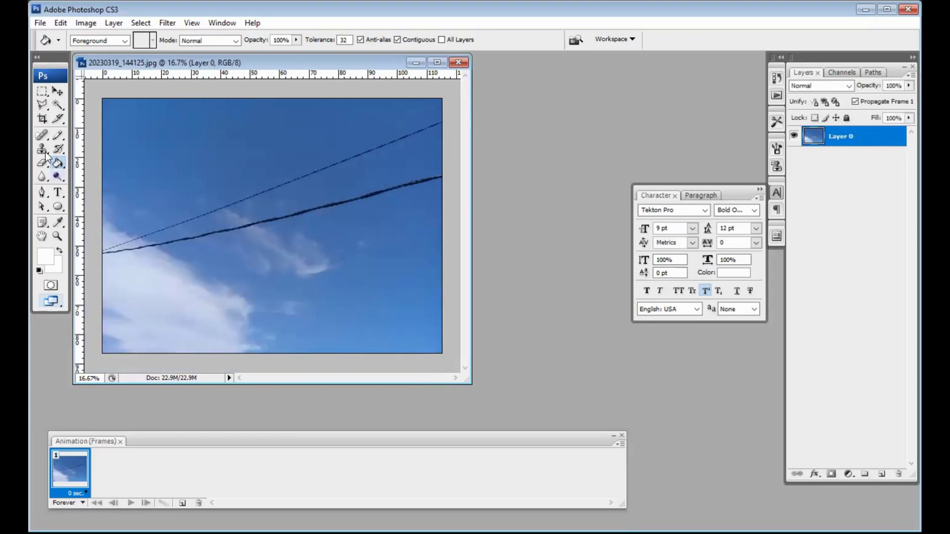
left_click(44, 150)
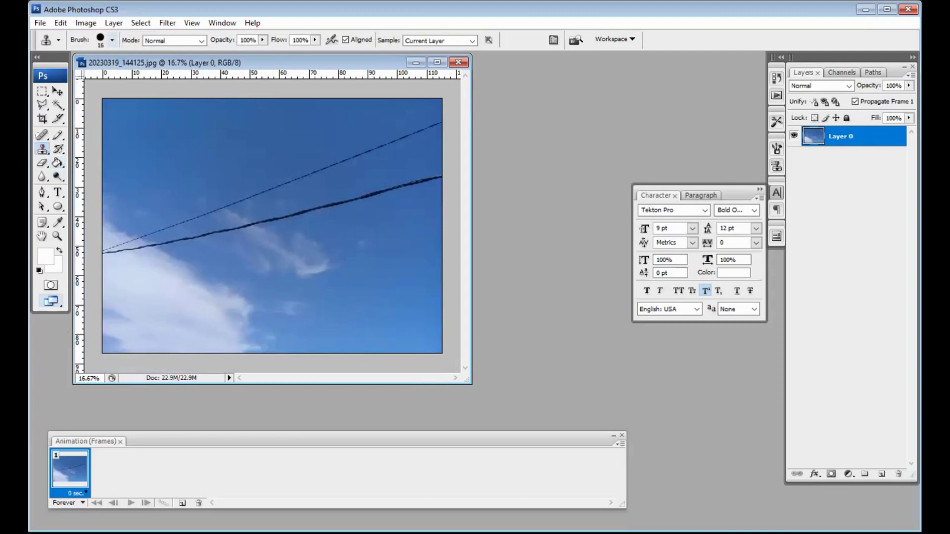
left_click(112, 40)
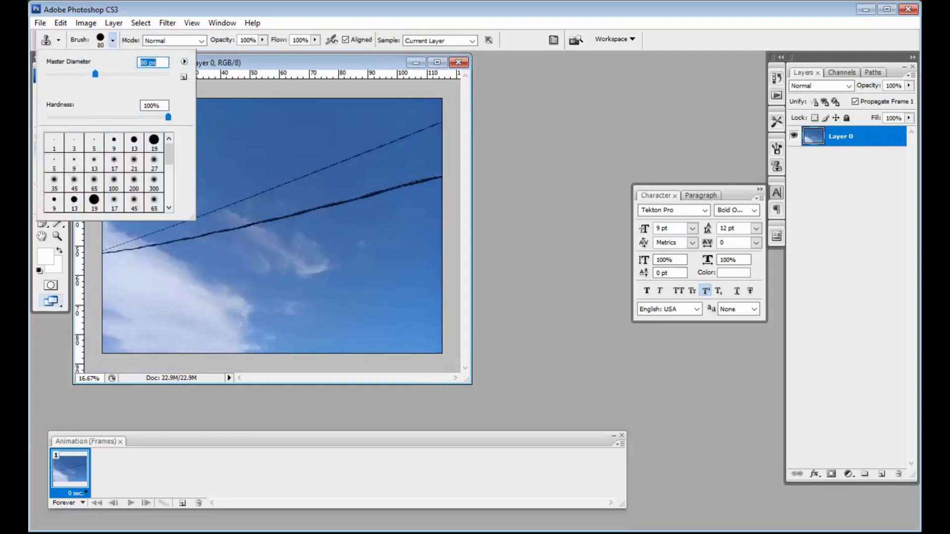
left_click_drag(95, 74, 108, 74)
Step: Sample clean sky and clone it over the right half of the thick wire
left_click(421, 162, "alt")
left_click(421, 162, "alt")
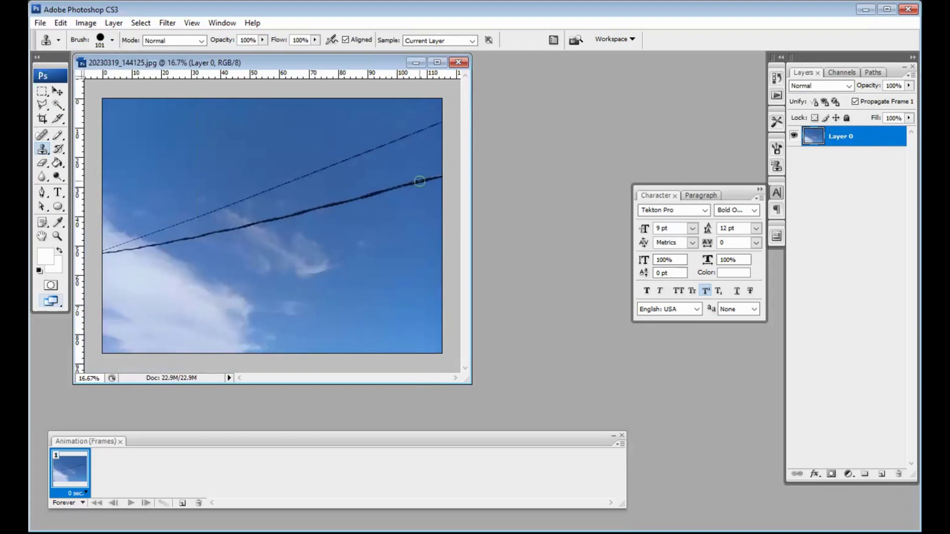
left_click_drag(420, 181, 439, 177)
left_click_drag(413, 177, 290, 215)
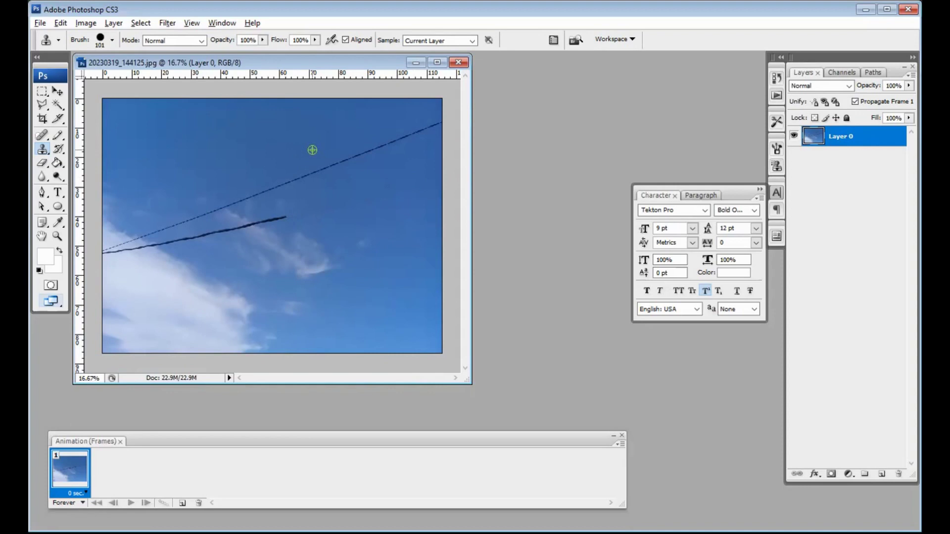
Step: Clone sky over the thin wire and the remaining left part of the thick wire
left_click(312, 150, "alt")
left_click(314, 171, "shift")
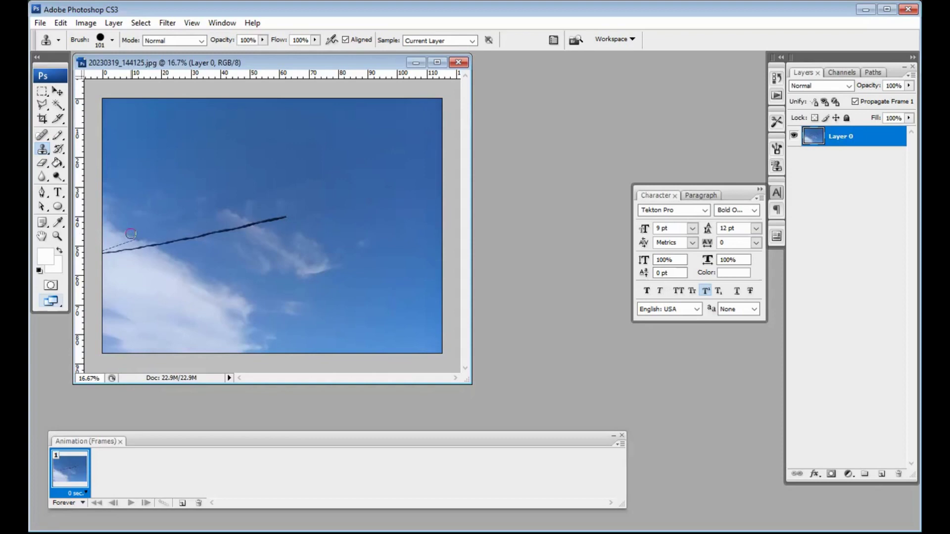
left_click_drag(130, 234, 109, 267)
left_click_drag(105, 255, 161, 238)
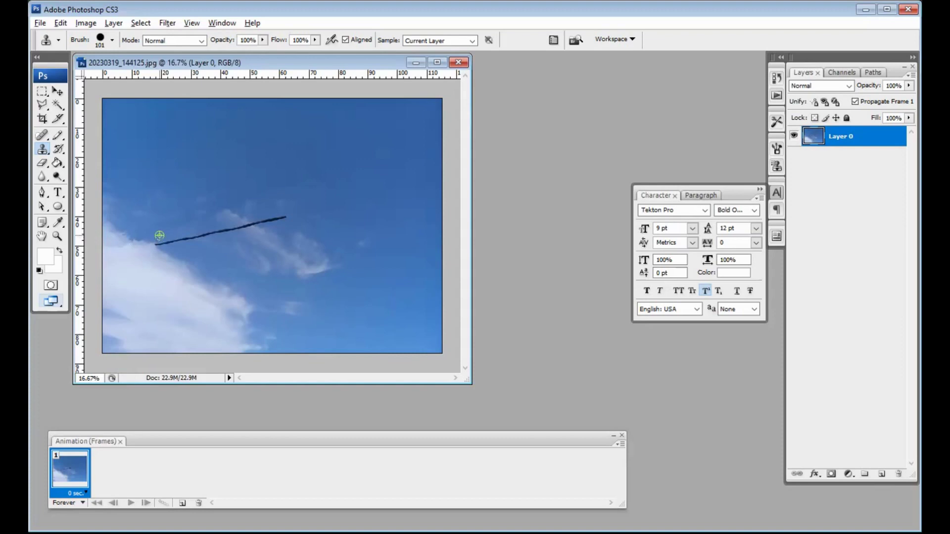
left_click(160, 236, "alt")
left_click_drag(160, 236, 287, 216)
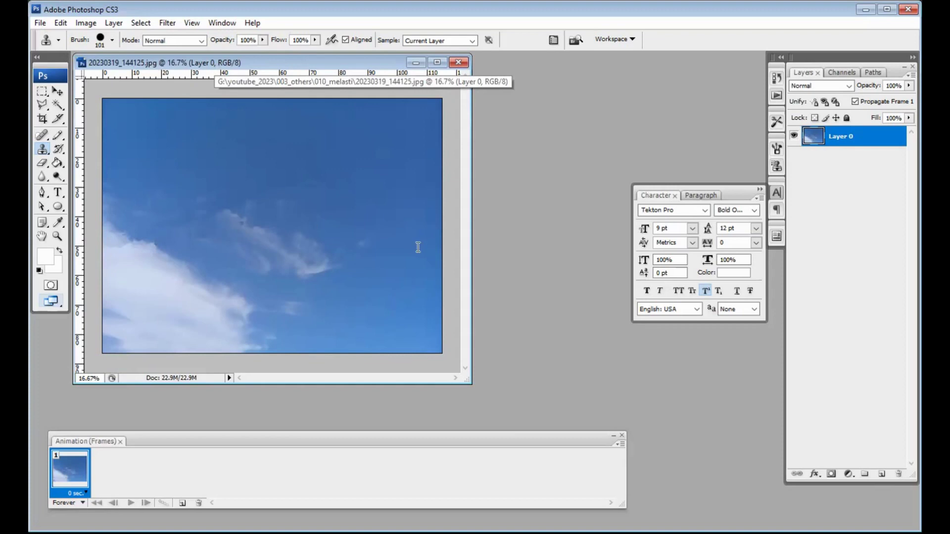
Step: Save the cleaned sky as back.psd and begin a new 800×600 transparent document
key("ctrl+shift+s")
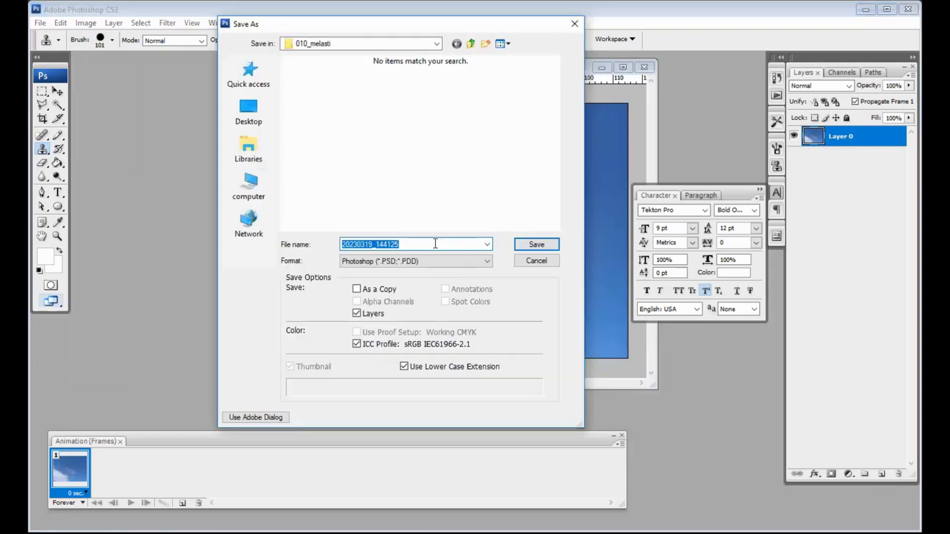
type("back")
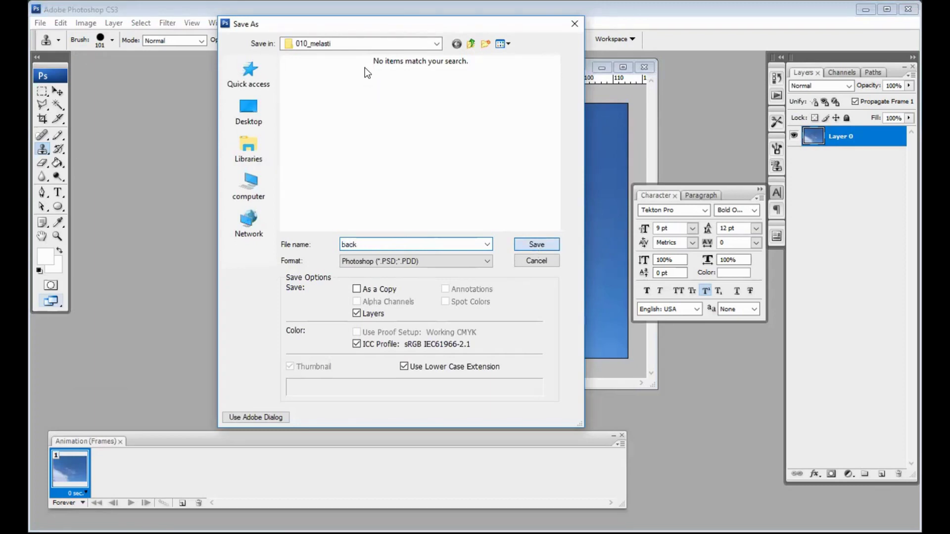
key("Return")
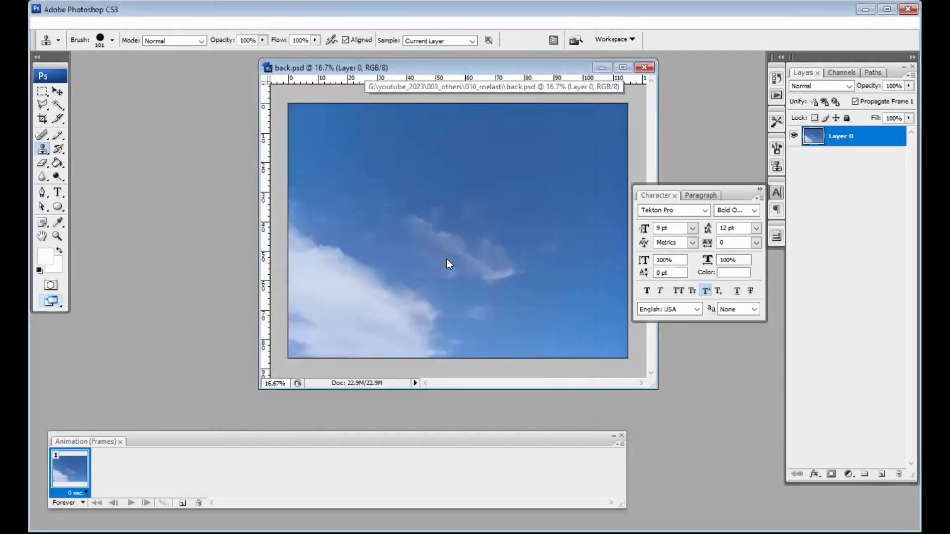
key("ctrl+n")
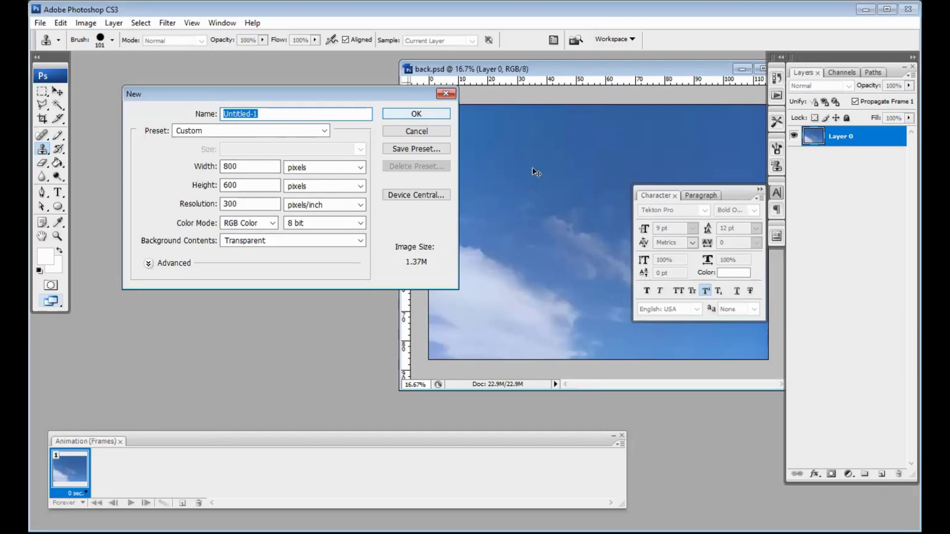
Step: Create the 800×600 transparent document and bring the back.psd sky into it
key("Return")
key("v")
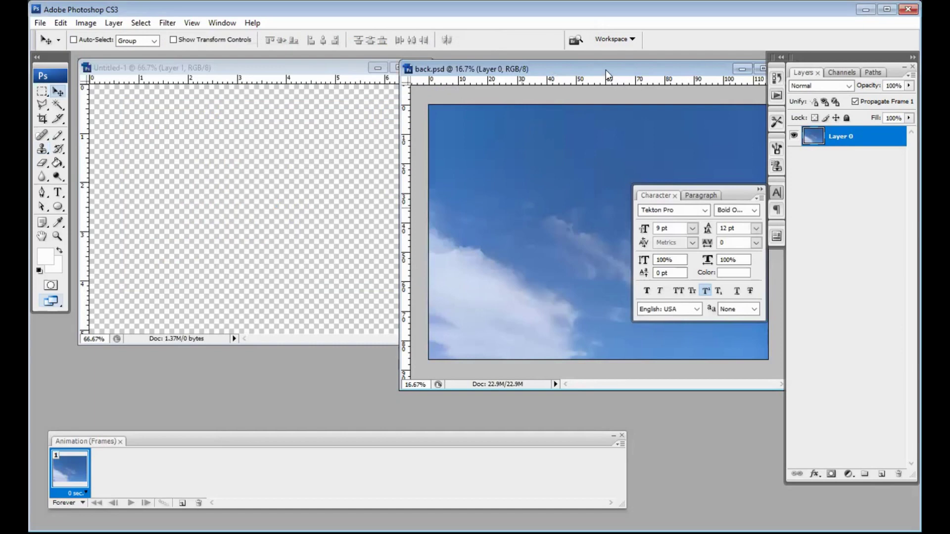
left_click(647, 71)
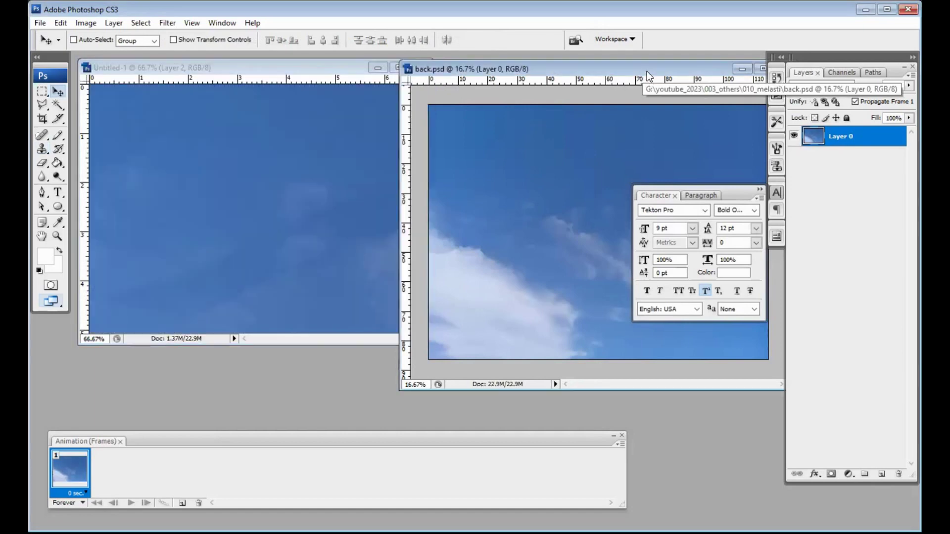
left_click(519, 170)
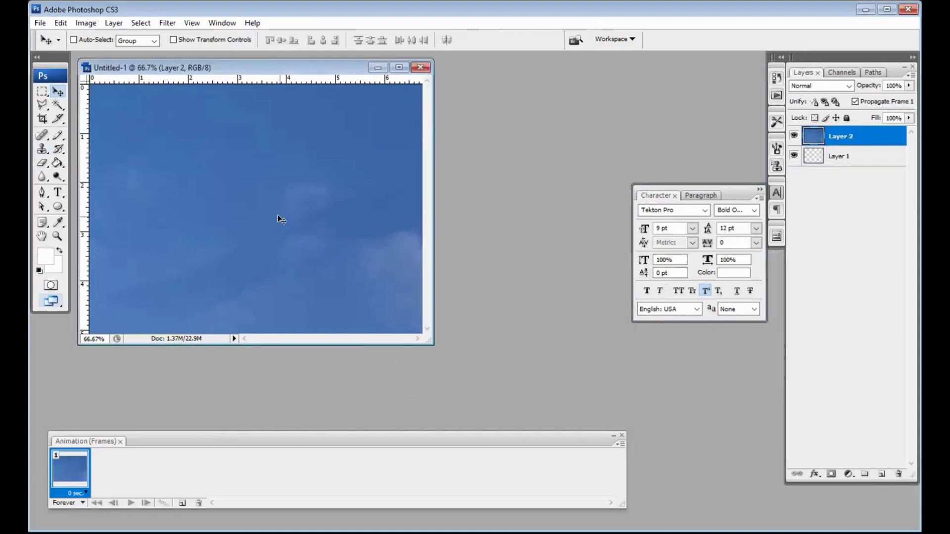
Step: Free-transform the sky layer down to about 27.5% of its size
key("ctrl+0")
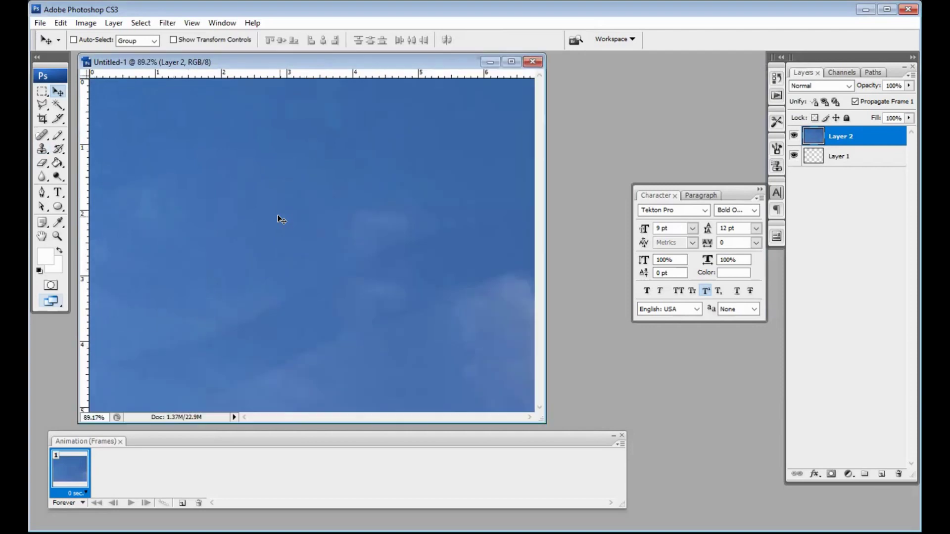
key("ctrl+minus")
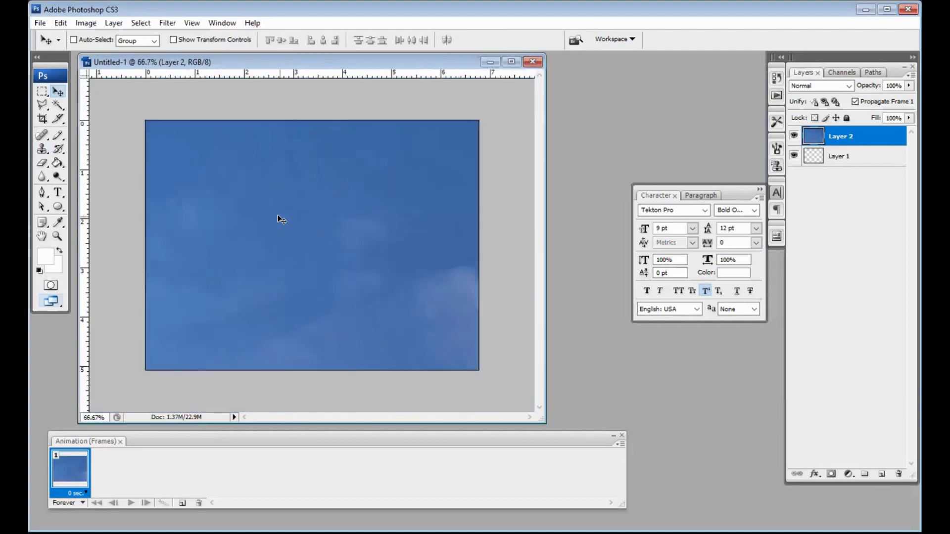
key("ctrl+minus")
key("ctrl+t")
key("ctrl+minus")
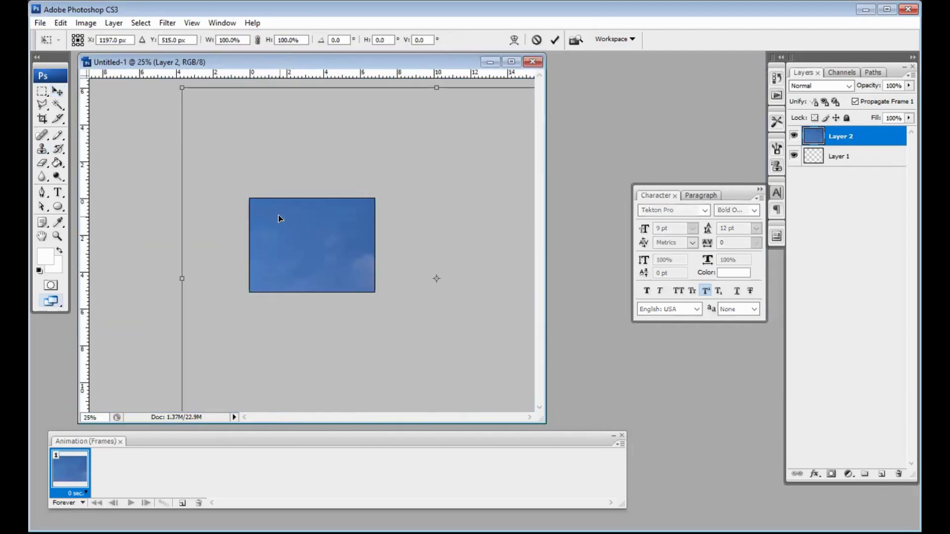
key("ctrl+minus")
key("ctrl+minus")
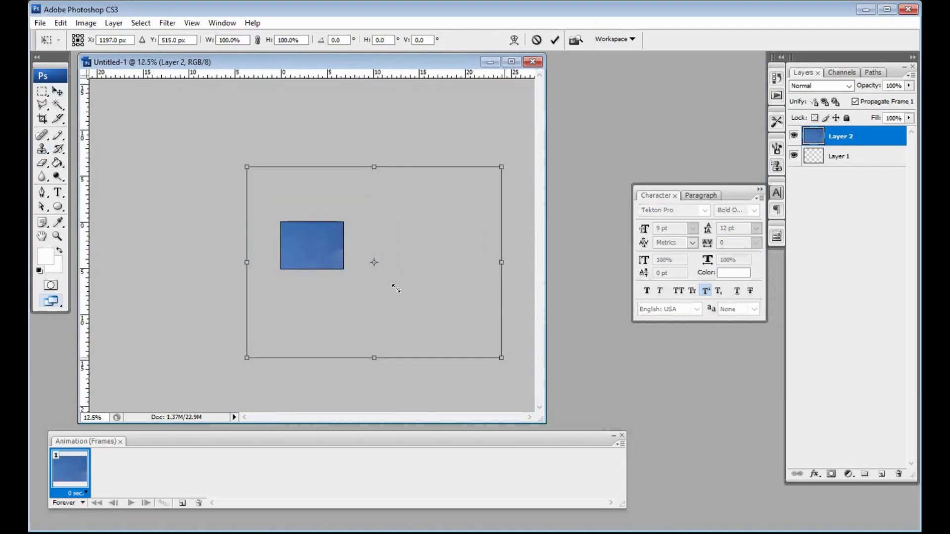
key("ctrl+z")
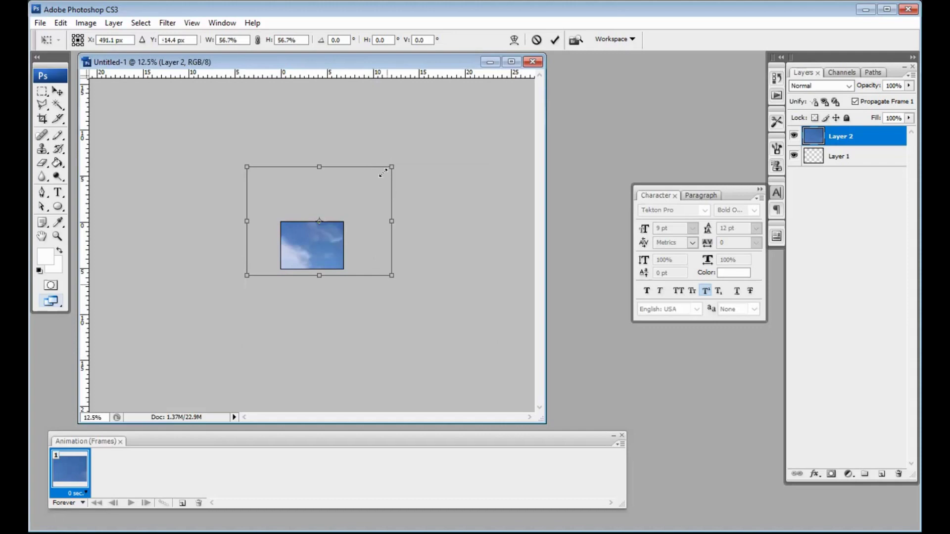
key("ctrl+z")
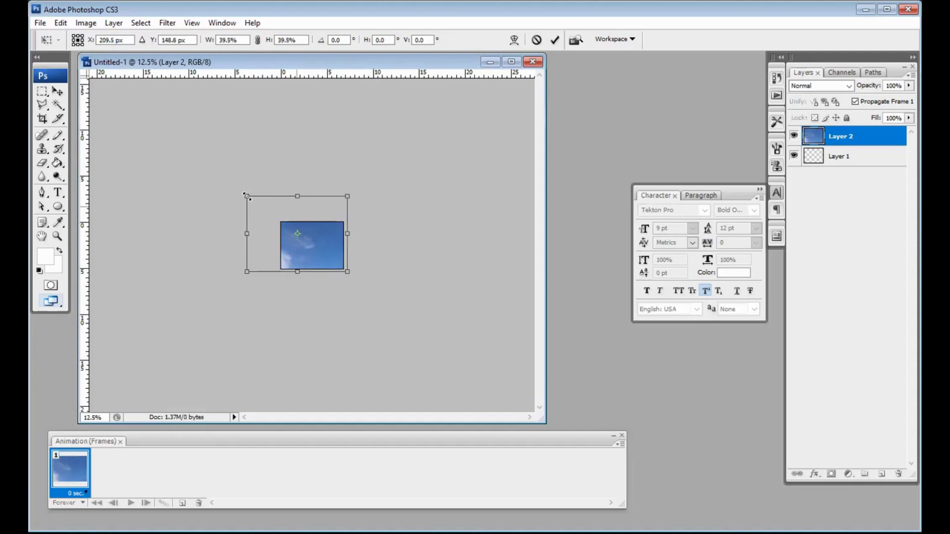
left_click_drag(246, 196, 294, 226)
key("Return")
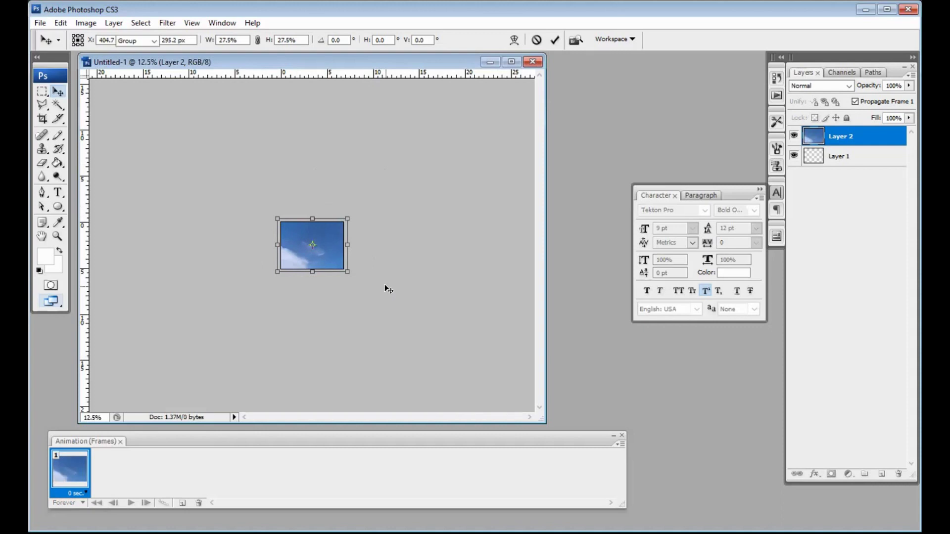
key("Return")
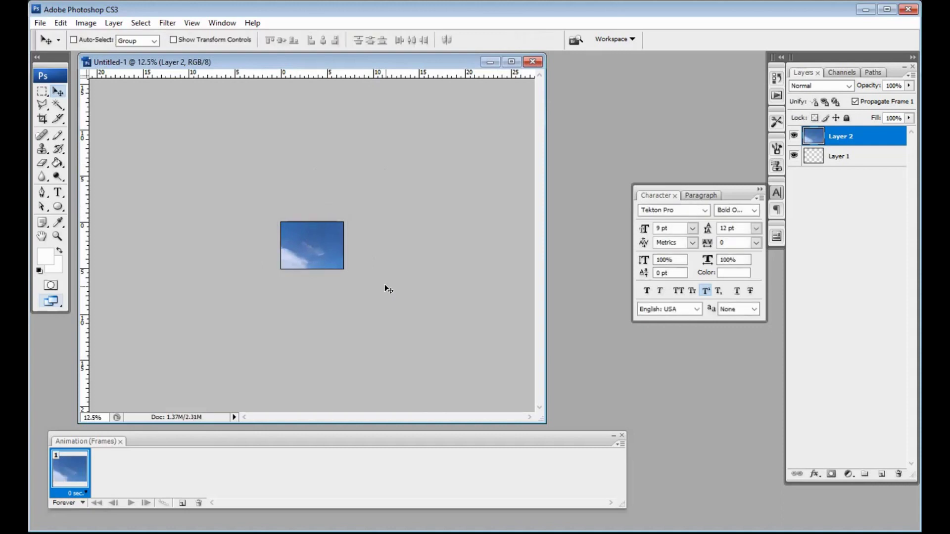
Step: Crop the canvas to exactly fit the scaled sky image
key("ctrl+plus")
key("ctrl+plus")
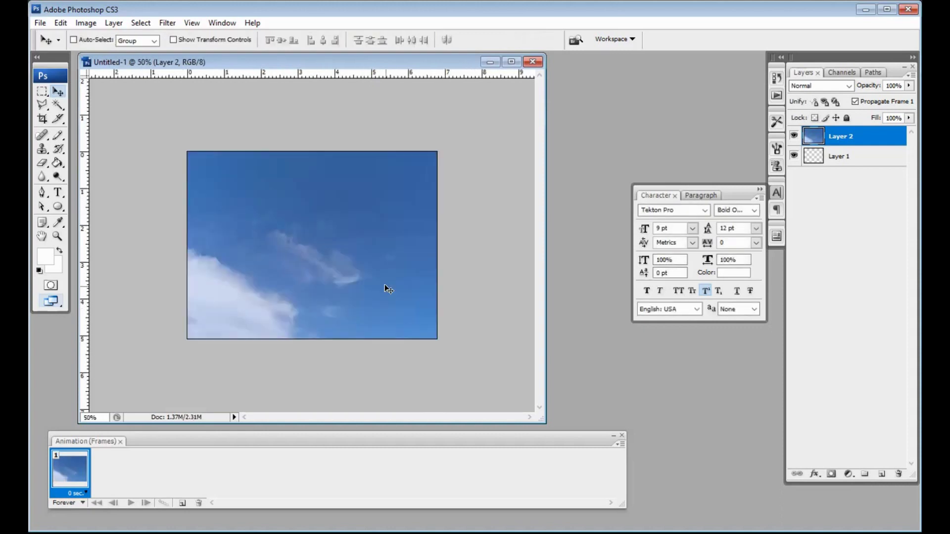
left_click(45, 119)
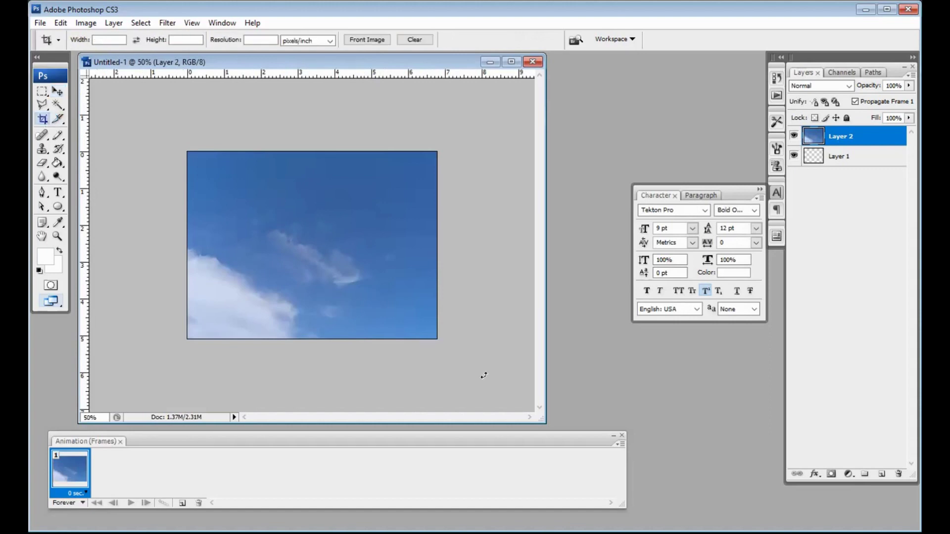
left_click_drag(484, 376, 126, 169)
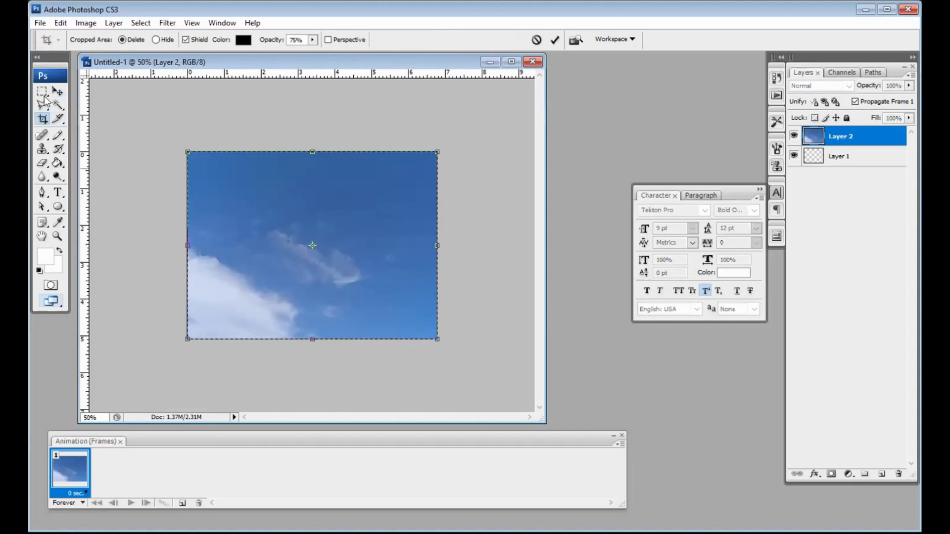
key("Return")
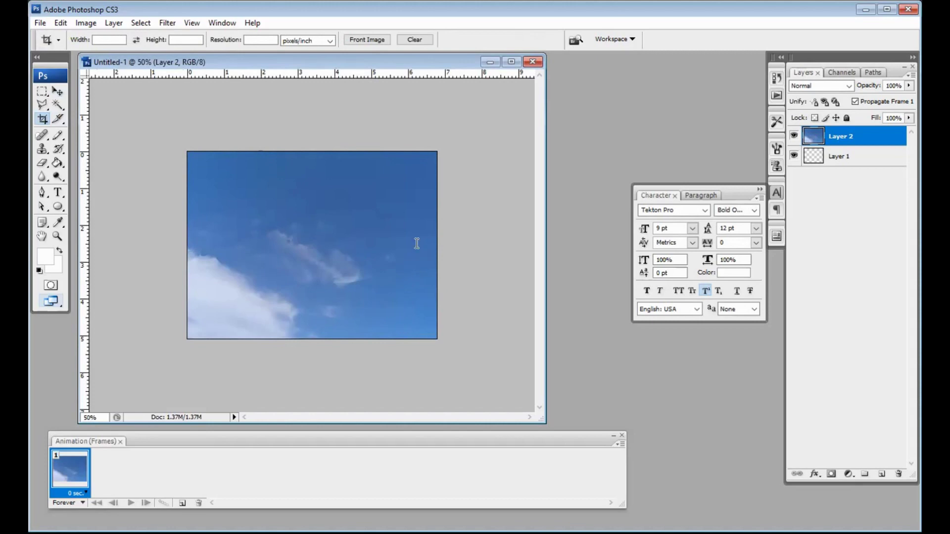
key("ctrl+shift+s")
Step: Save the sky image as the JPEG file 'back 1'
key("Home")
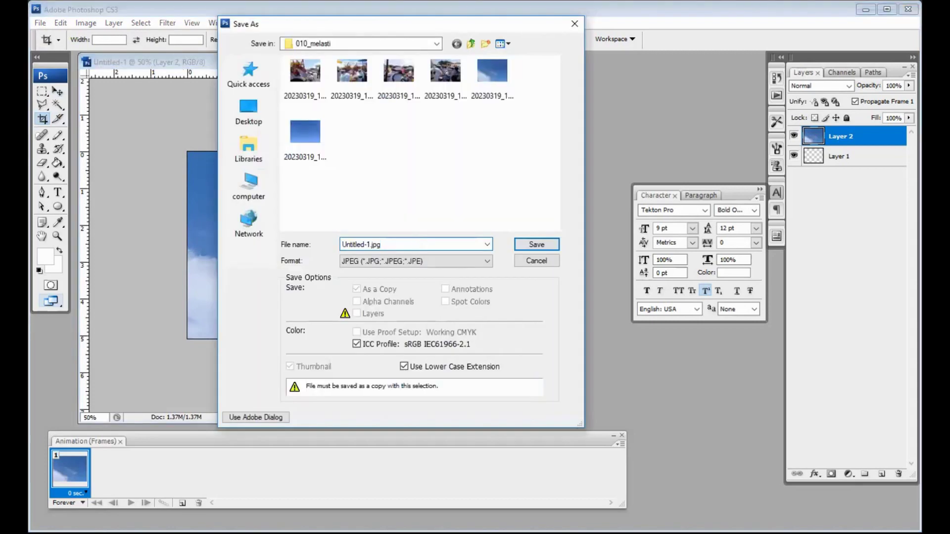
type("back 1")
key("Delete")
key("Delete")
key("Delete")
key("Delete")
key("Delete")
key("Delete")
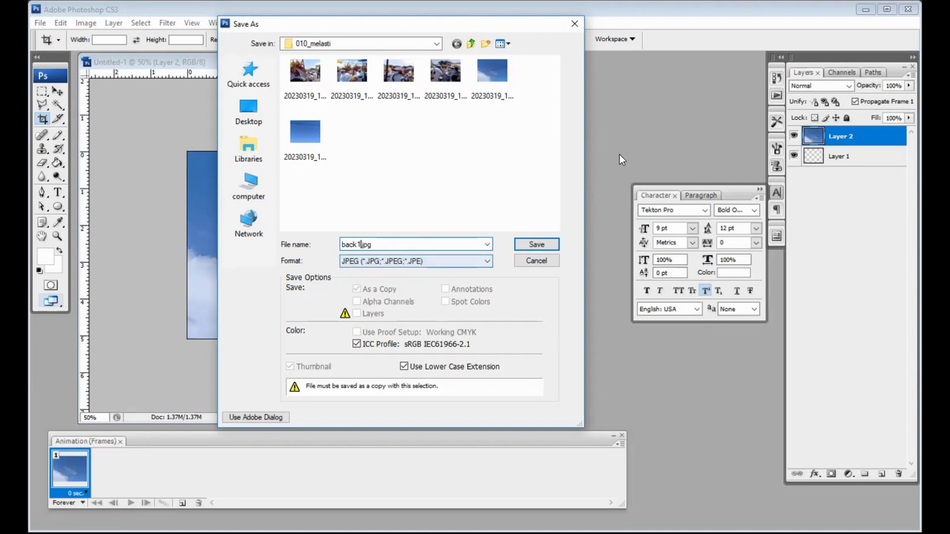
key("Return")
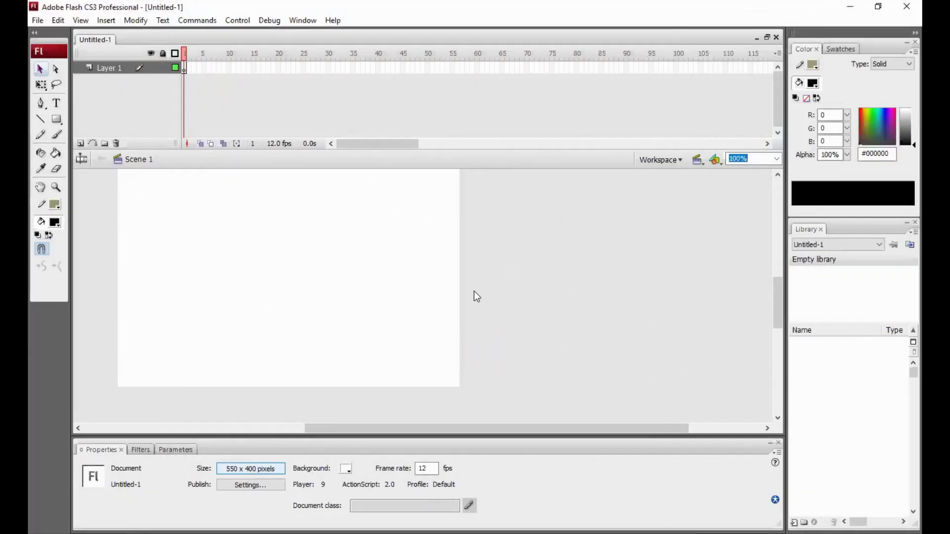
Step: Set the Flash document size to 800 × 600 pixels
key("ctrl+j")
type("80")
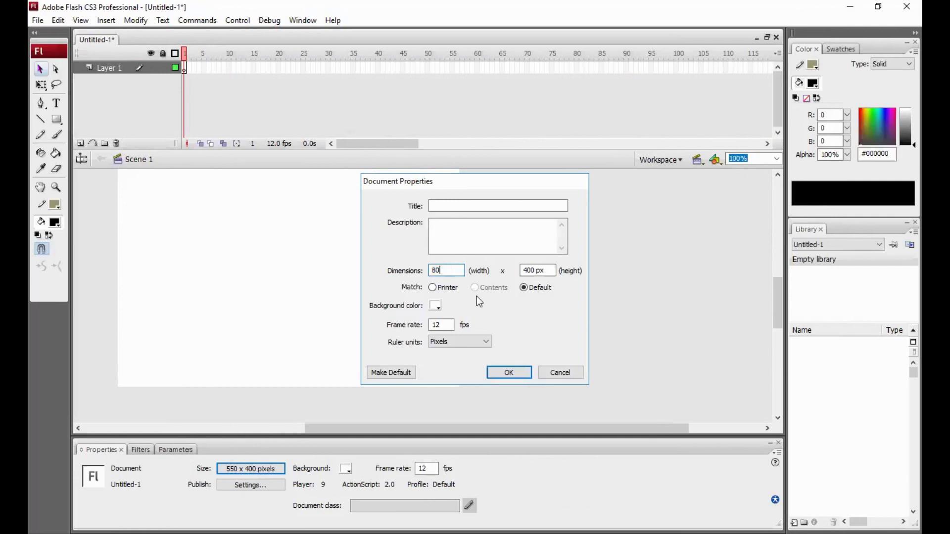
type("0")
key("Tab")
type("600")
key("Return")
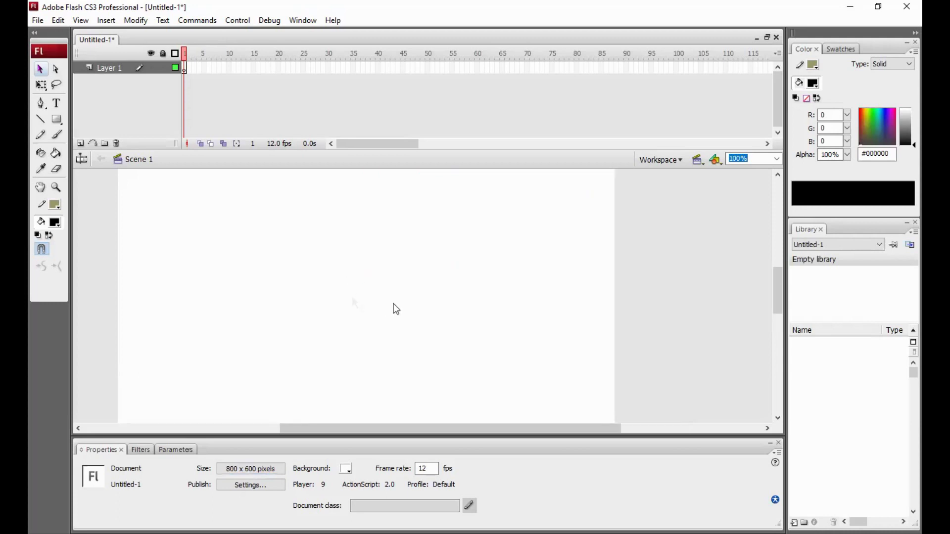
left_click(38, 20)
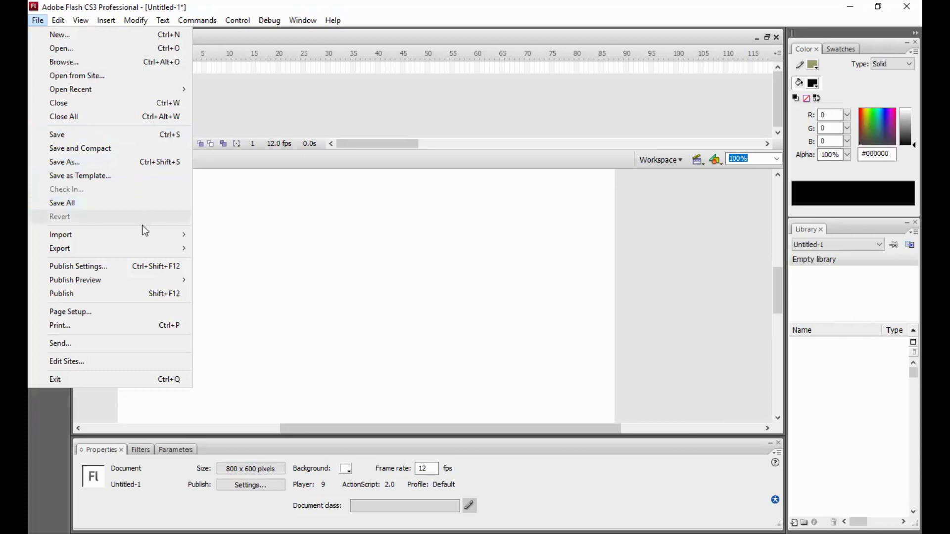
mouse_move(61, 234)
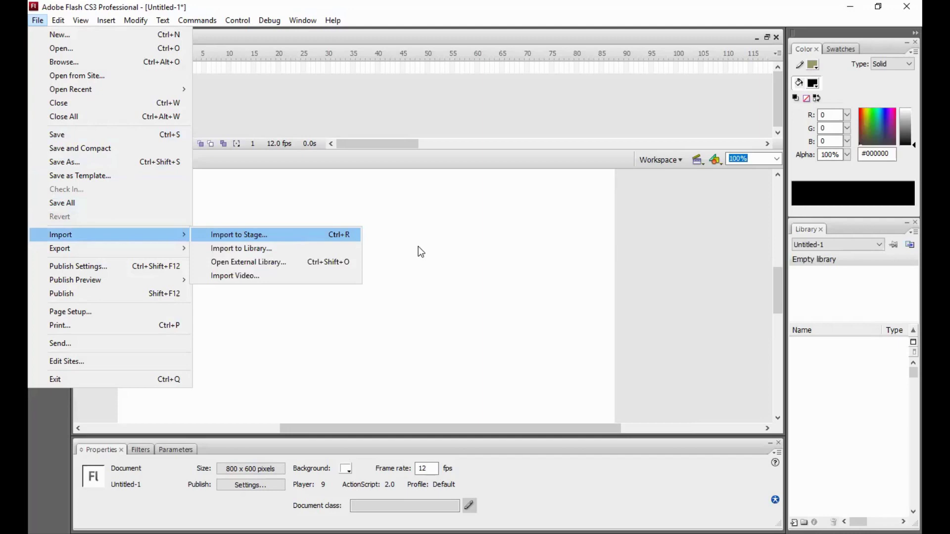
Step: Import image b01 from D:\animasi\bahan_ajar\bebek to the stage
left_click(242, 235)
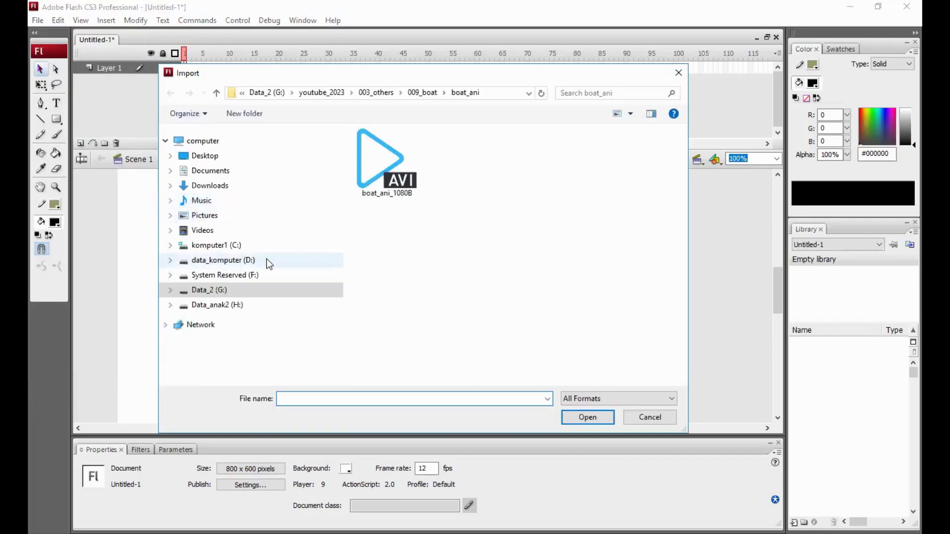
left_click(340, 260)
double_click(422, 191)
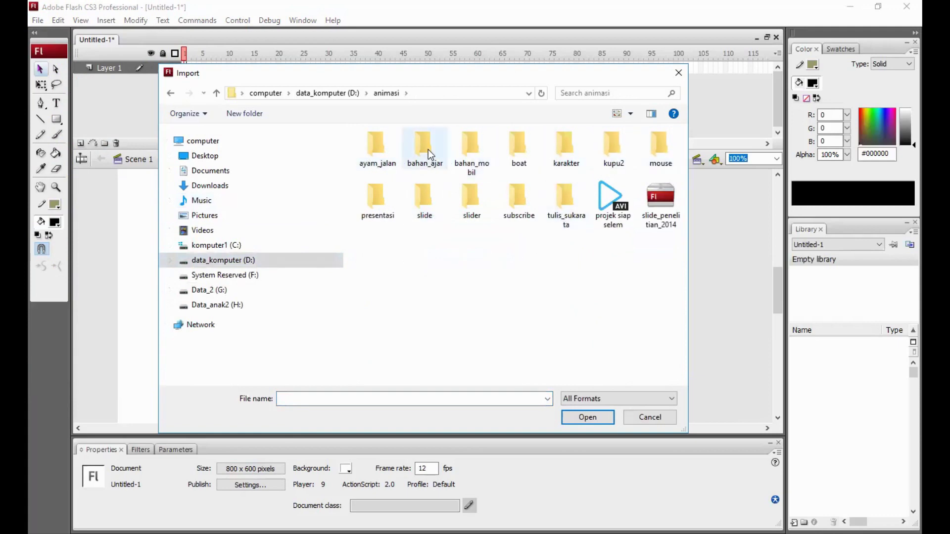
double_click(429, 150)
double_click(396, 165)
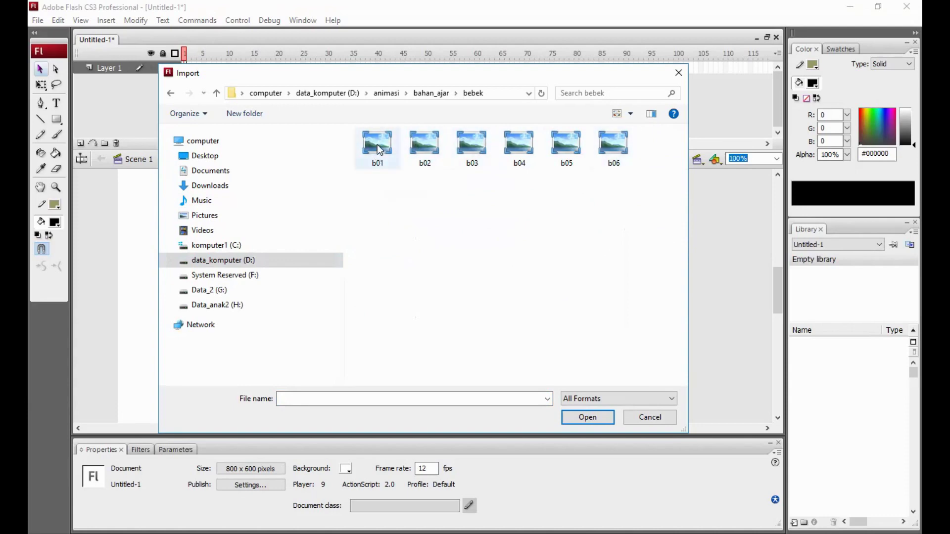
left_click(378, 149)
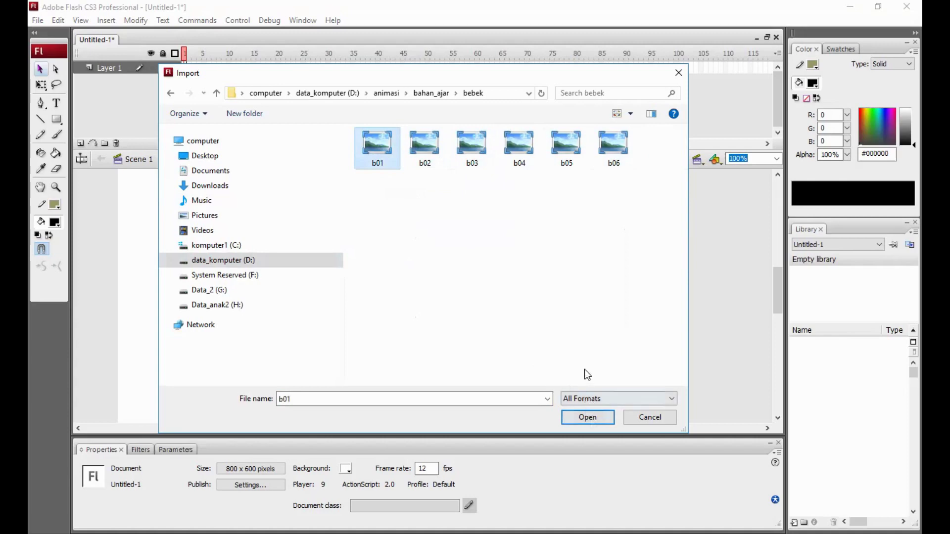
key("Return")
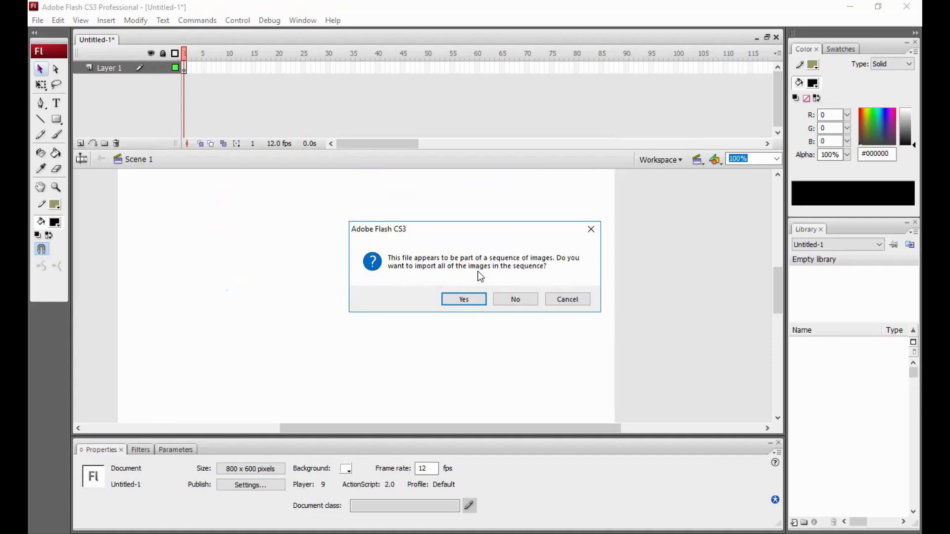
Step: Import the whole six-image sequence and enlarge the frame 6 duck to 200×200
left_click(468, 303)
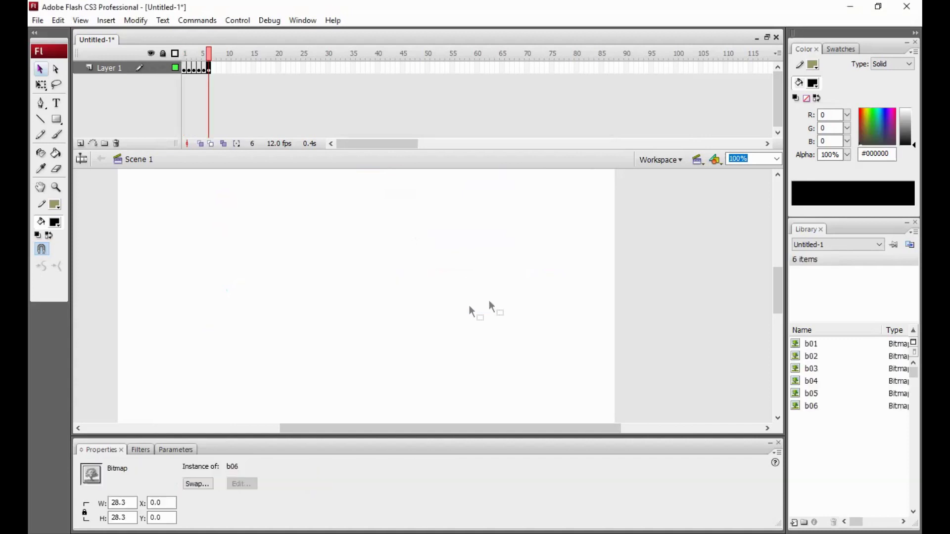
scroll(776, 275, "up", 3)
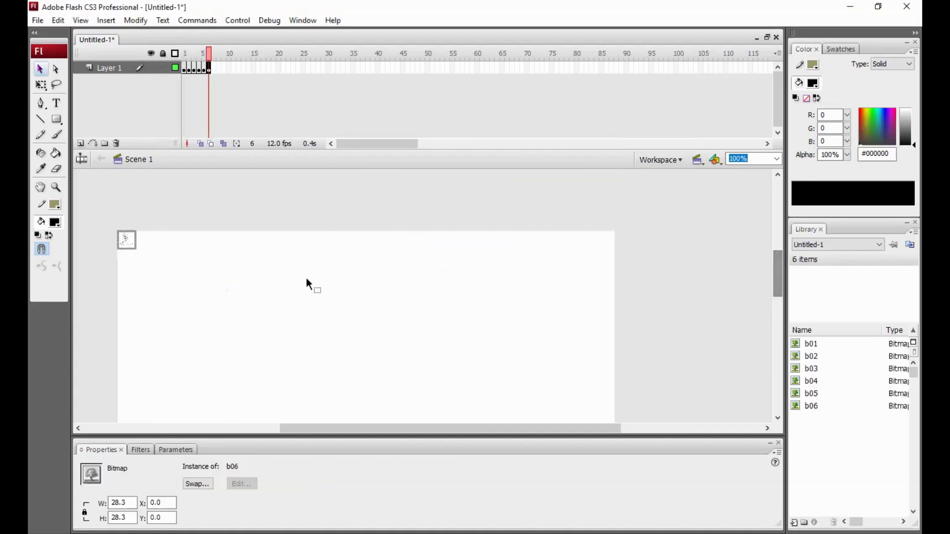
left_click(296, 276)
left_click(124, 242)
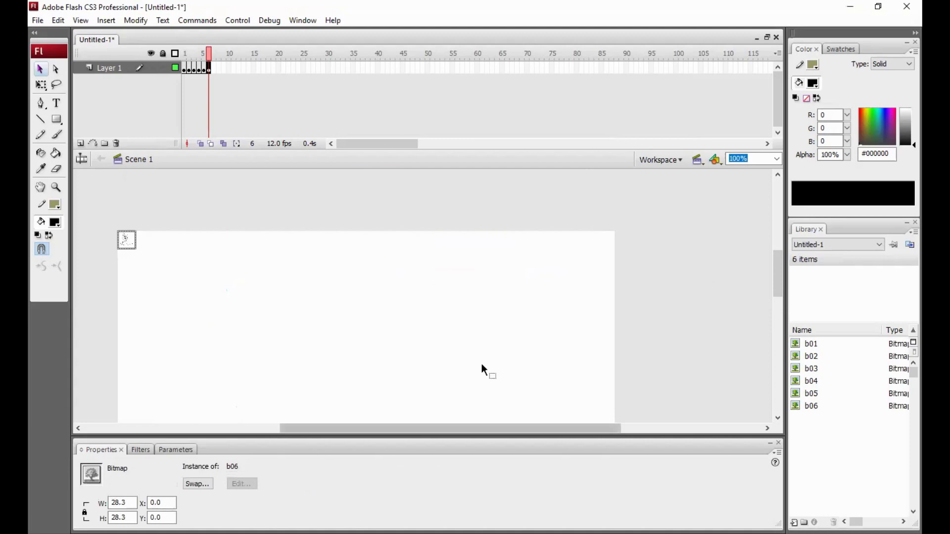
key("Tab")
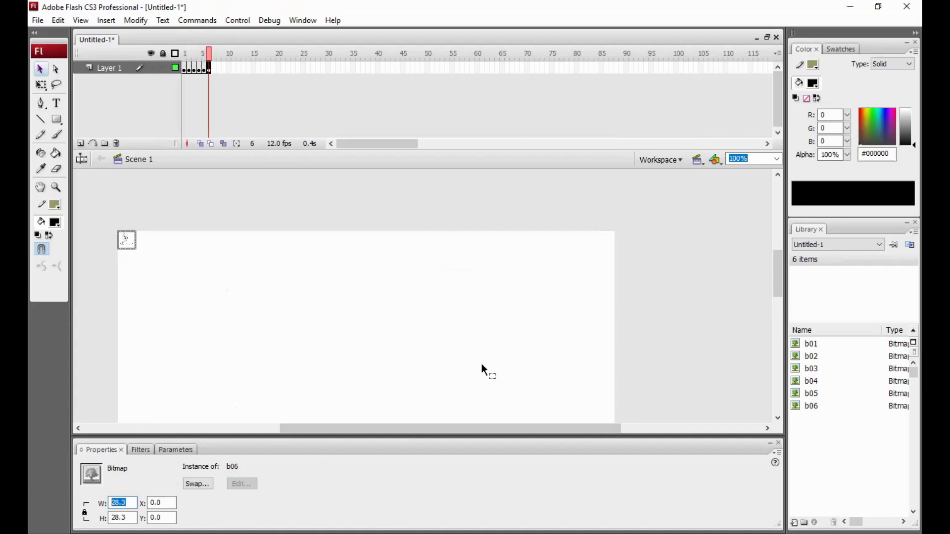
type("2")
type("00")
key("Return")
key("Tab")
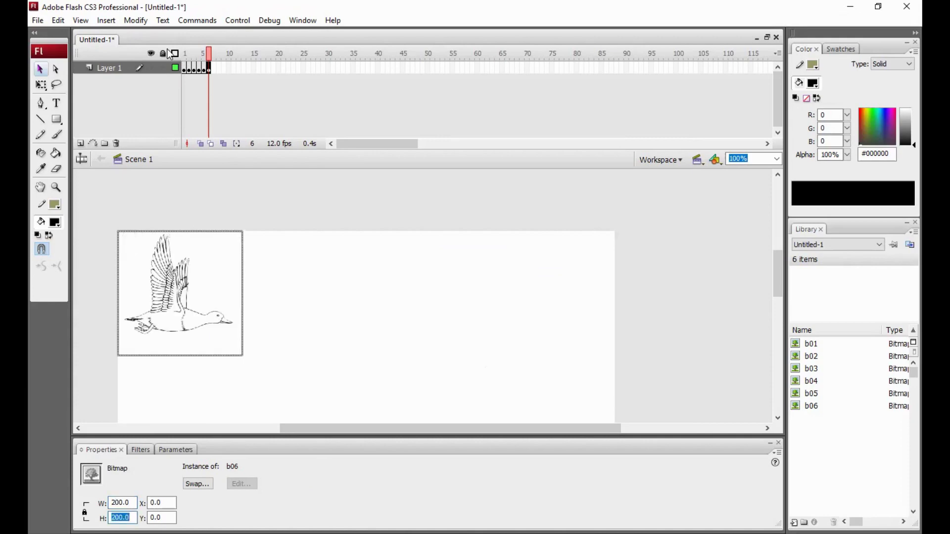
Step: Enlarge the duck bitmaps on frames 5 and 4 to 200×200
left_click(204, 69)
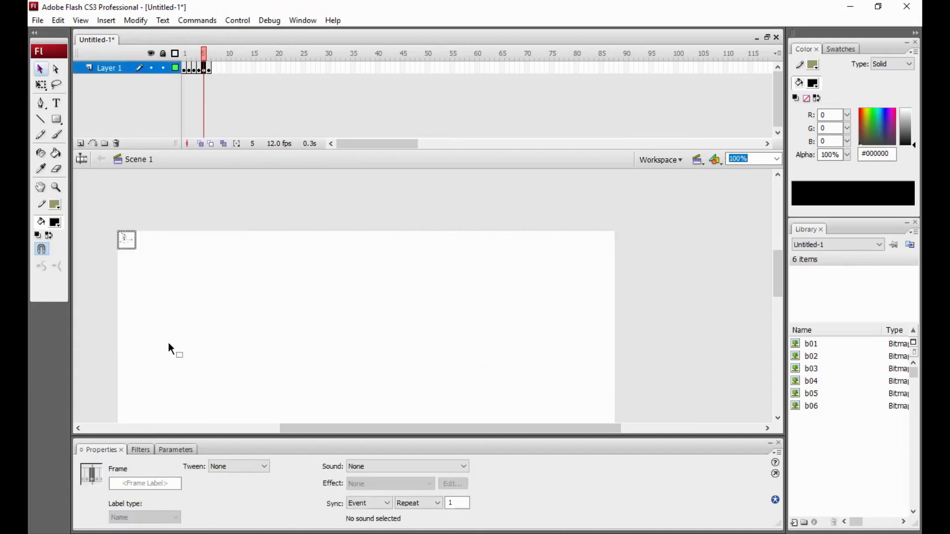
left_click(120, 241)
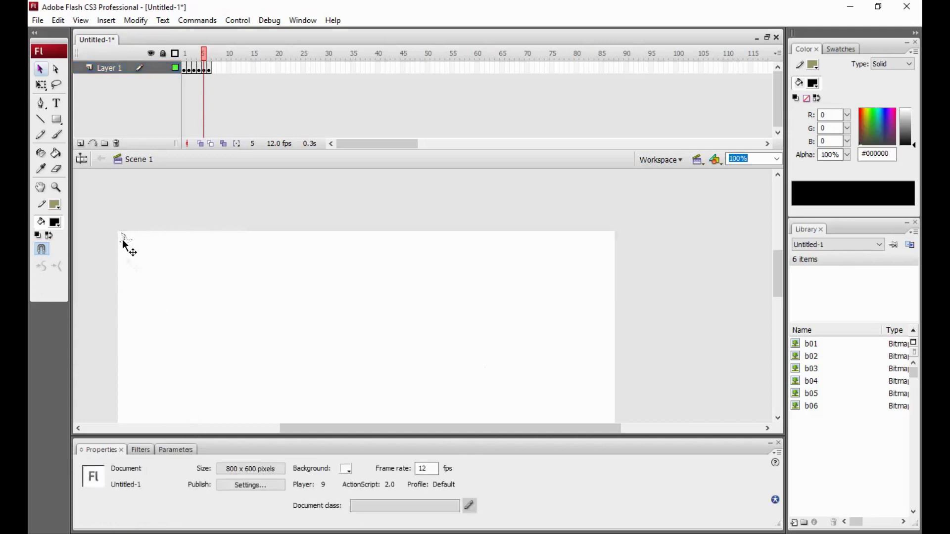
left_click(123, 243)
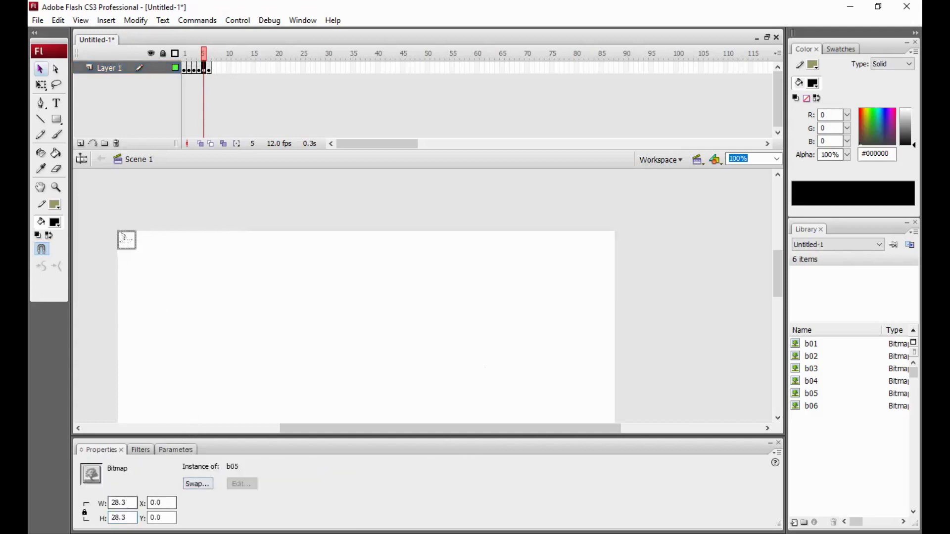
type("200")
key("Tab")
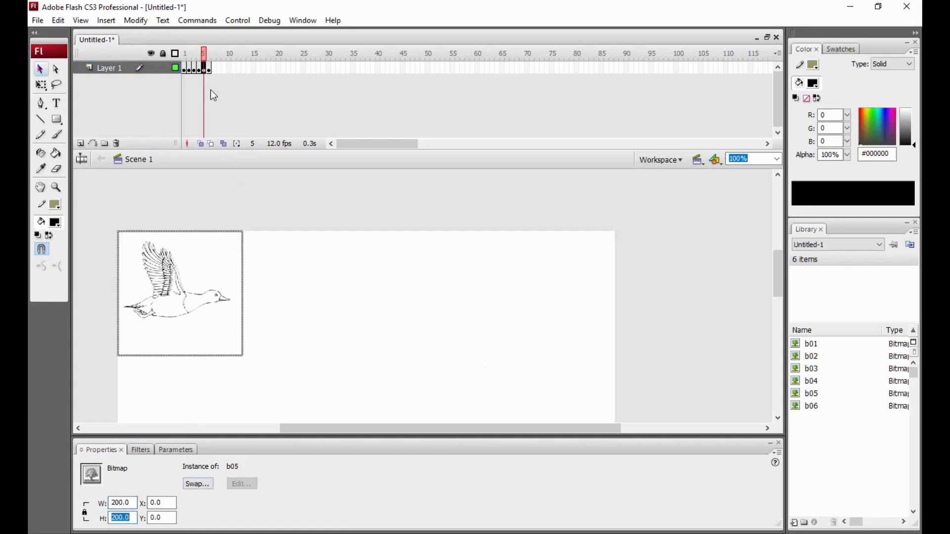
left_click(199, 68)
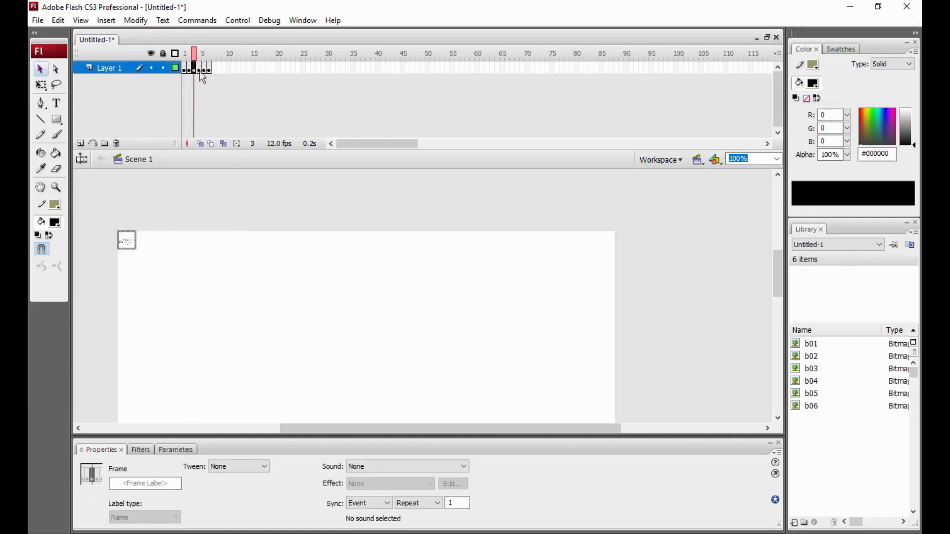
left_click(133, 248)
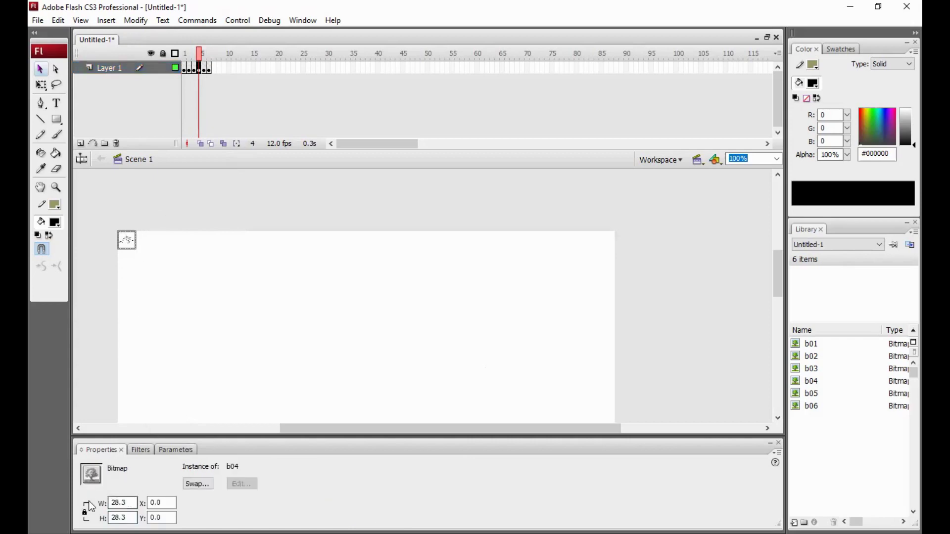
type("200")
key("Tab")
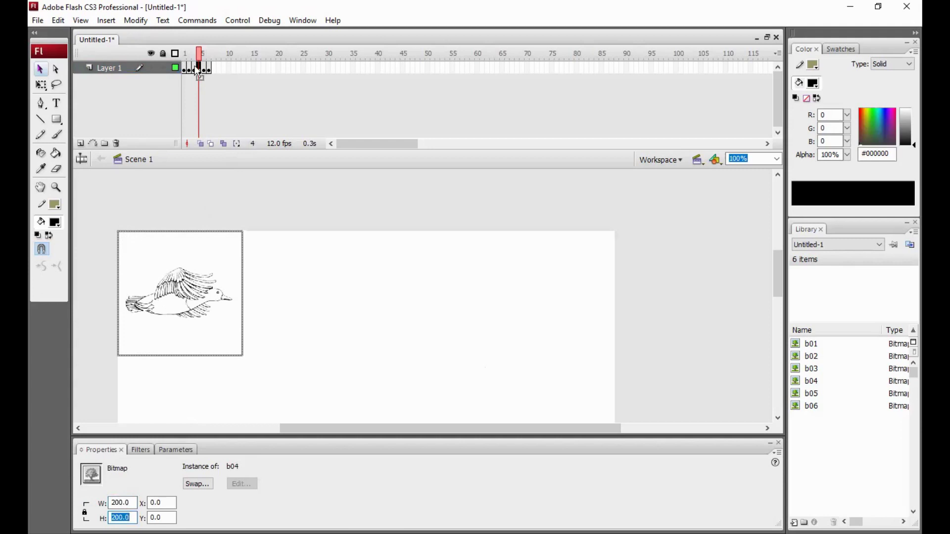
Step: Enlarge the duck bitmaps on frames 3 and 2 to 200×200
key("comma")
left_click(122, 243)
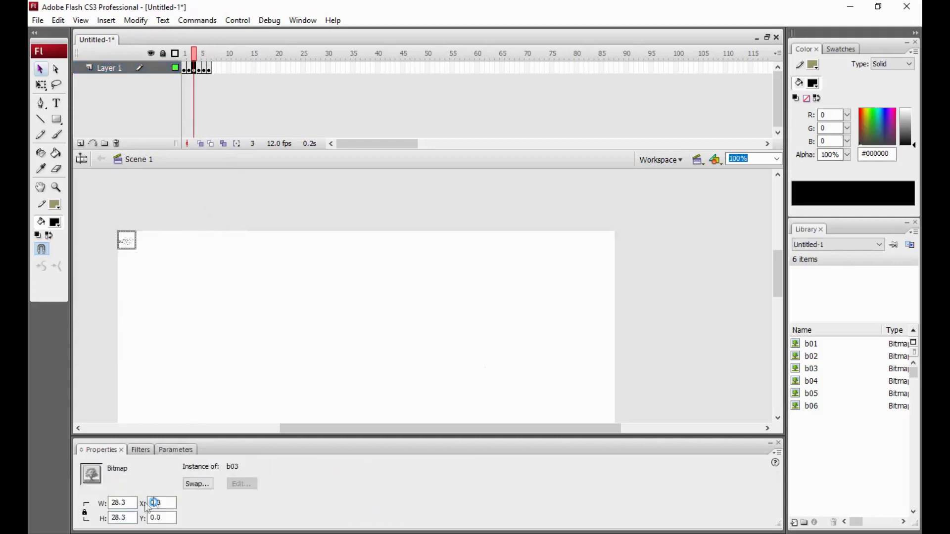
double_click(127, 503)
type("200")
key("Tab")
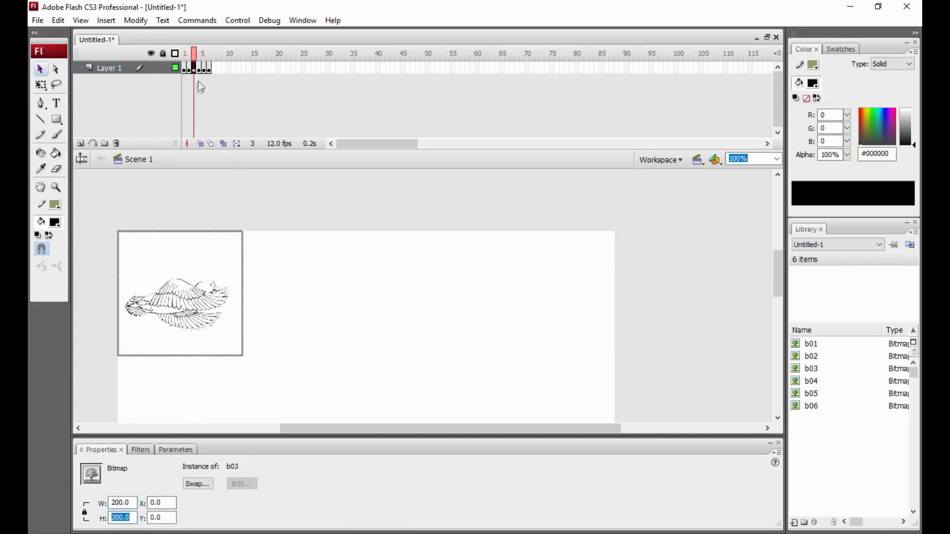
left_click(189, 68)
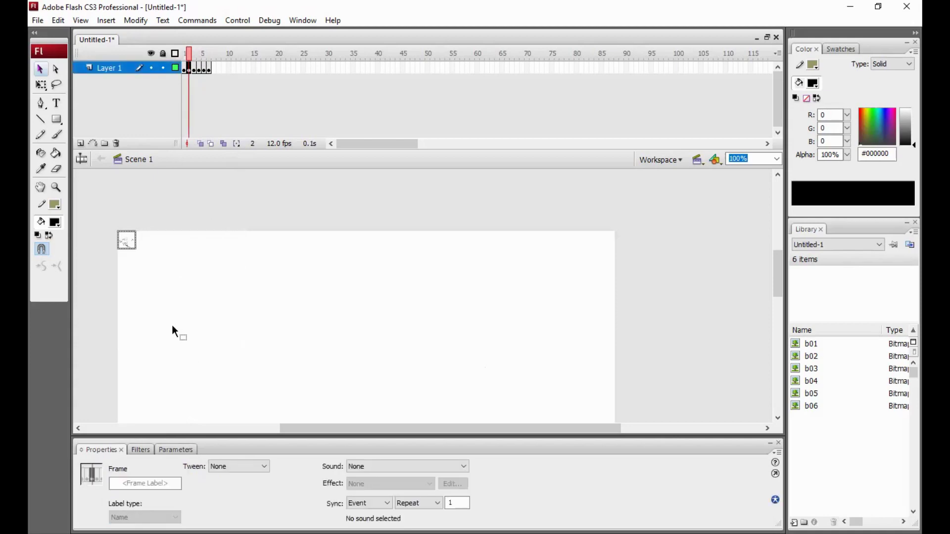
left_click(148, 248)
left_click(130, 246)
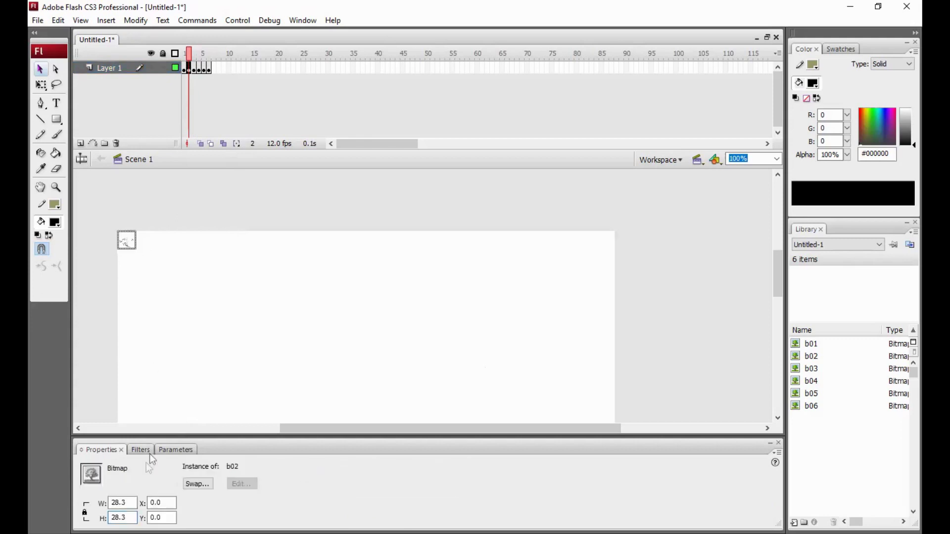
double_click(119, 503)
type("2")
type("00")
key("Tab")
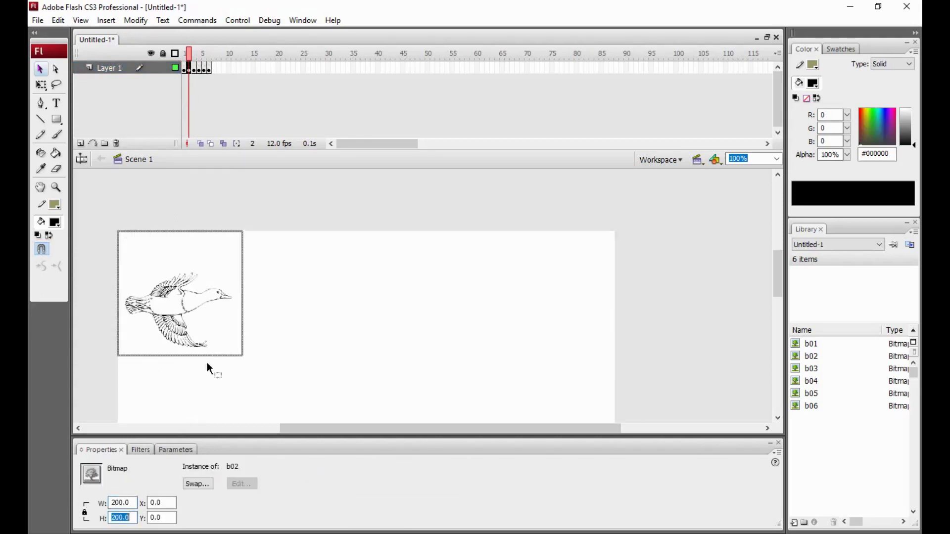
Step: Enlarge the frame 1 duck bitmap to 200×200 and clear the selection
left_click(185, 68)
left_click(130, 240)
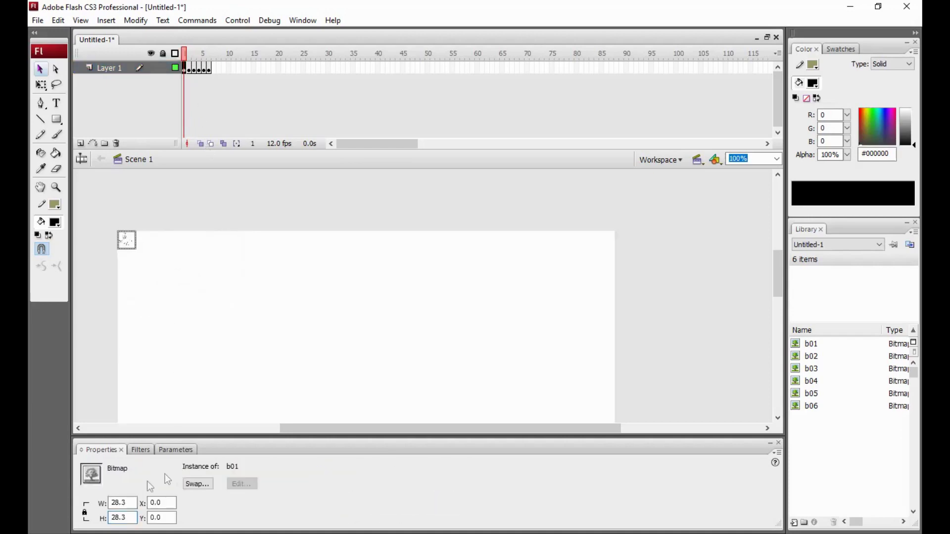
double_click(122, 503)
type("200")
key("Tab")
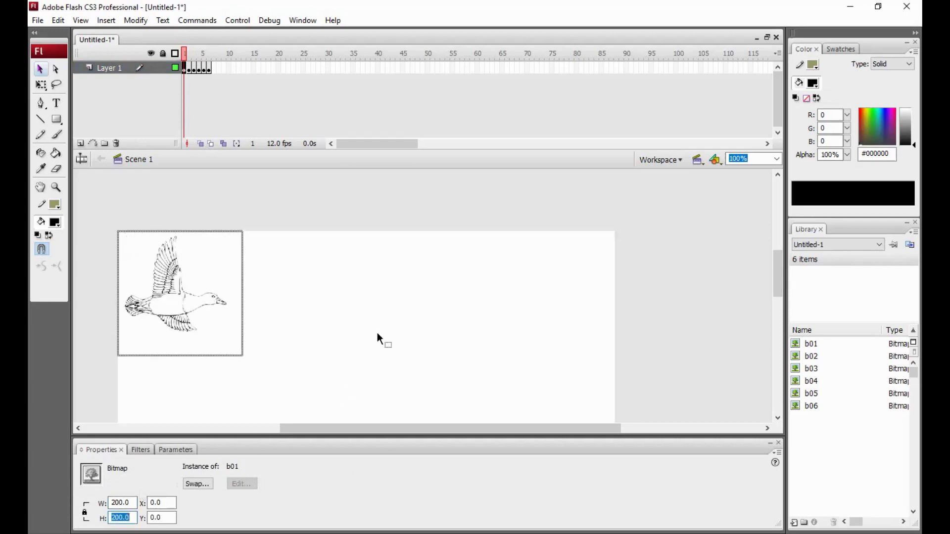
left_click(384, 327)
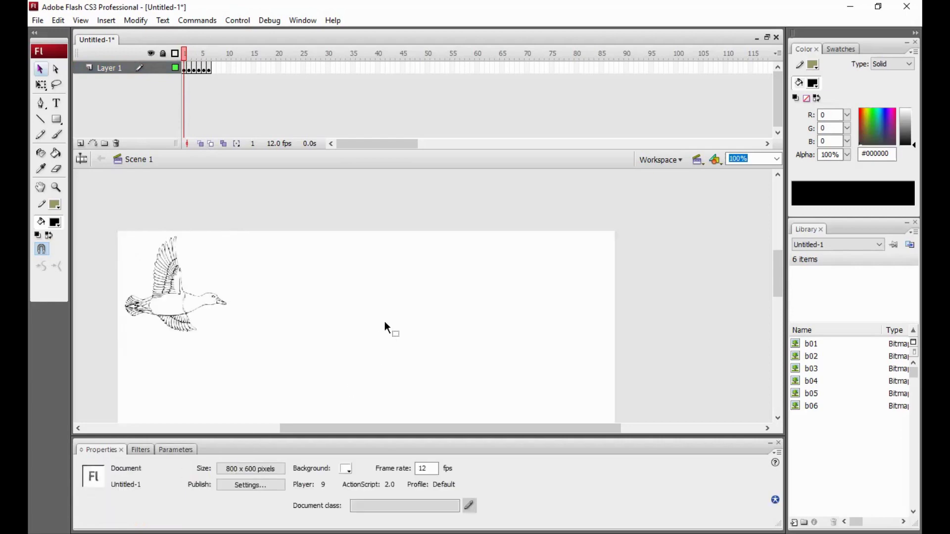
Step: Play the duck animation from frame 1, then add an empty Layer 2 above Layer 1
left_click(187, 70)
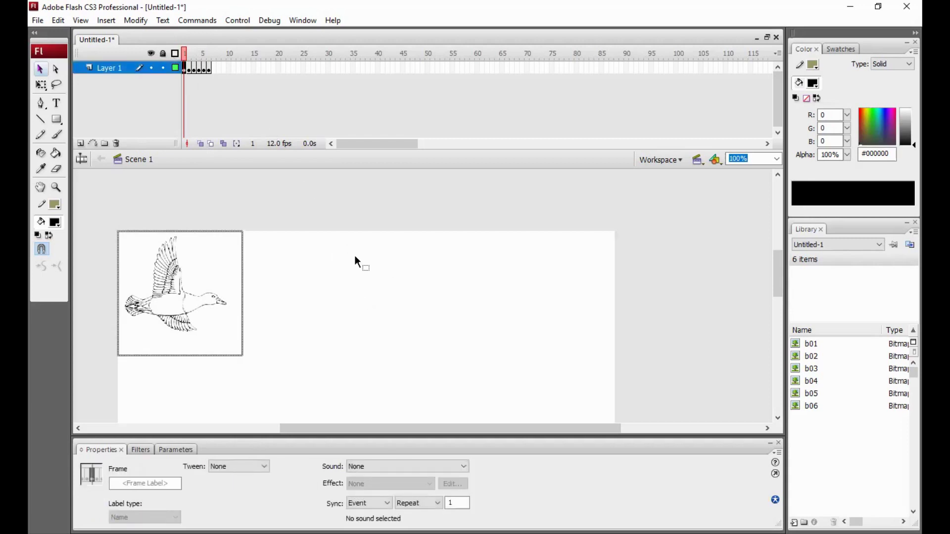
key("Return")
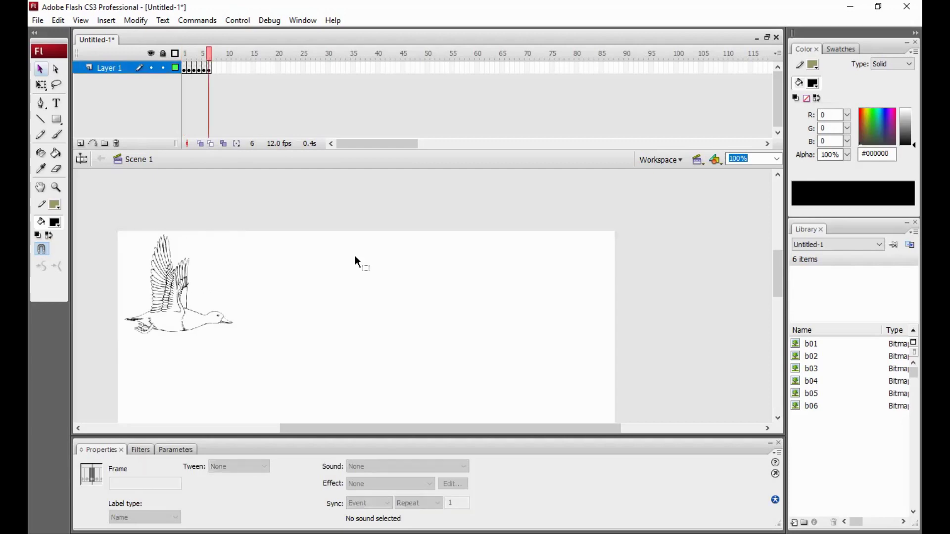
left_click(80, 143)
left_click(185, 68)
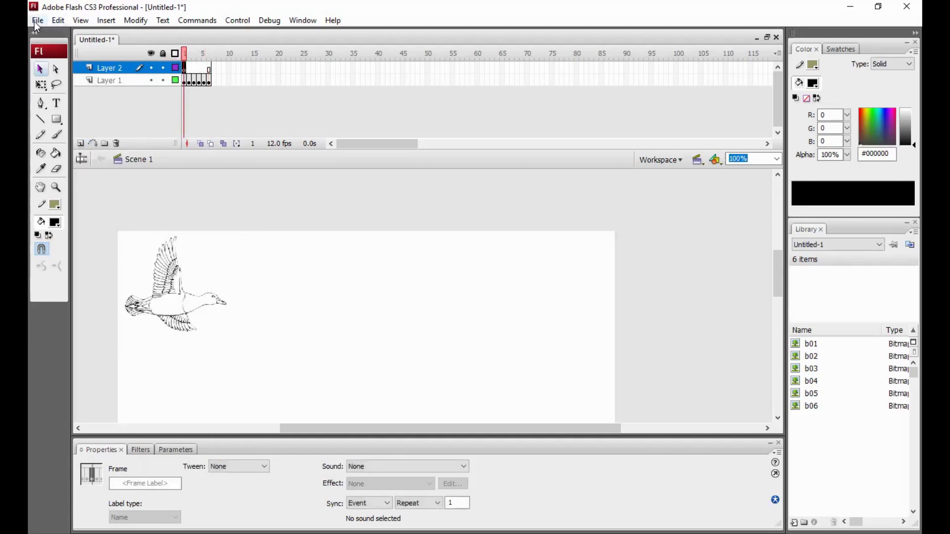
Step: Start an Import to Stage and browse into the Data_2 (G:) drive
key("alt+f")
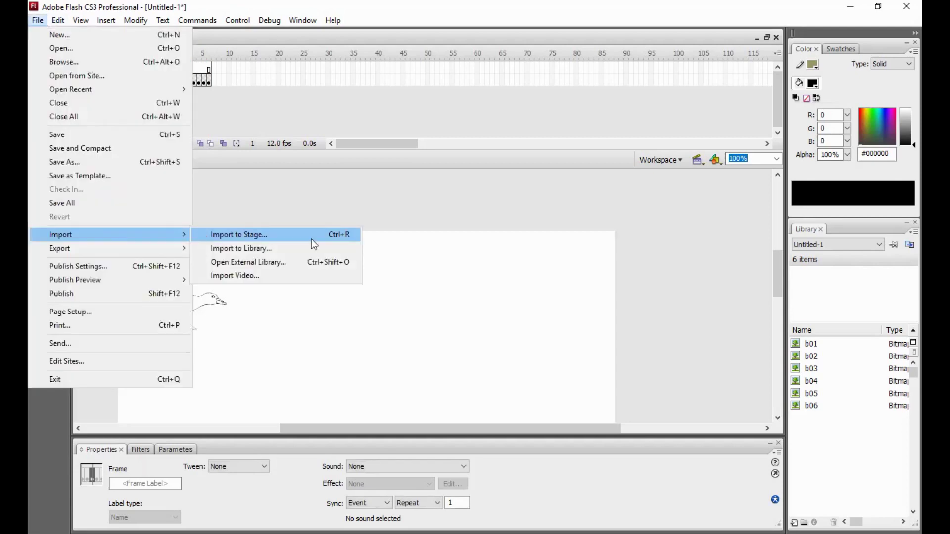
key("Return")
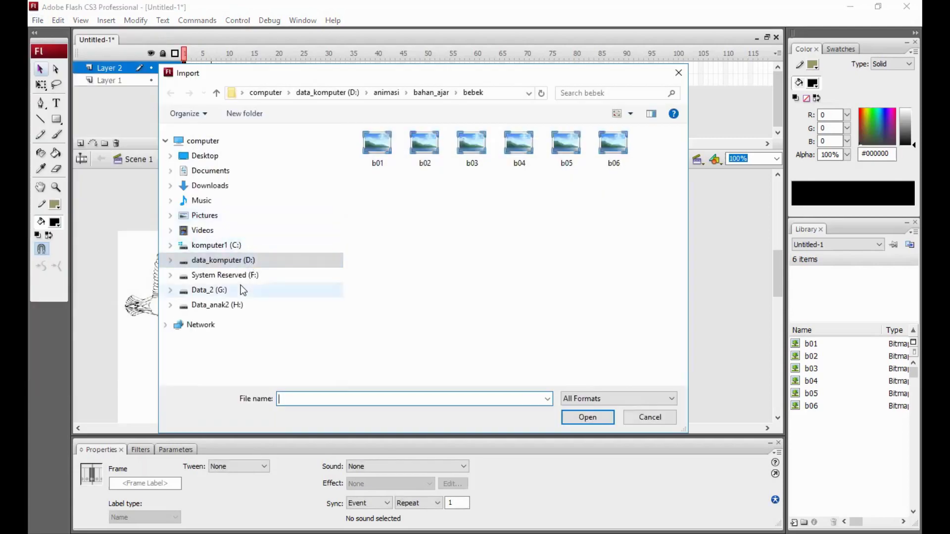
left_click(240, 289)
scroll(436, 326, "down", 5)
scroll(435, 341, "down", 5)
scroll(429, 351, "down", 5)
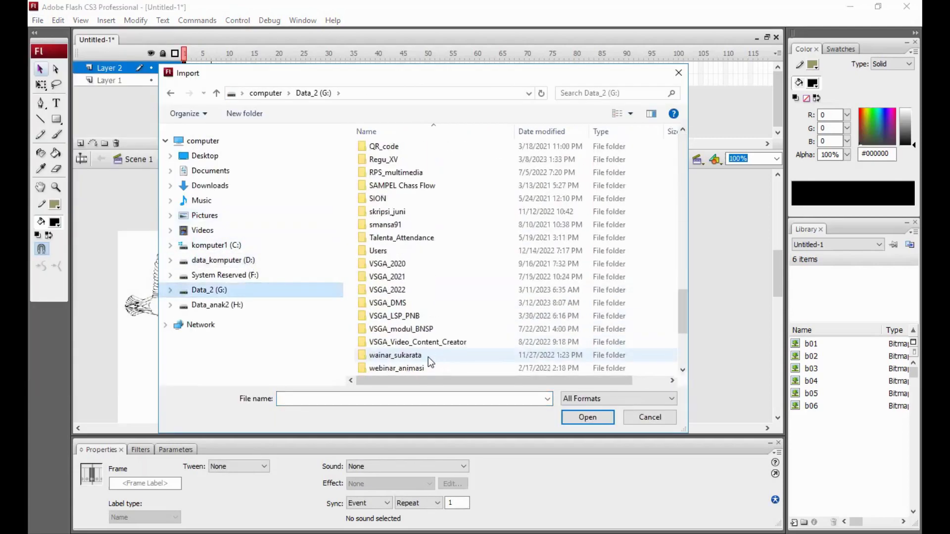
scroll(426, 361, "down", 5)
scroll(429, 350, "down", 4)
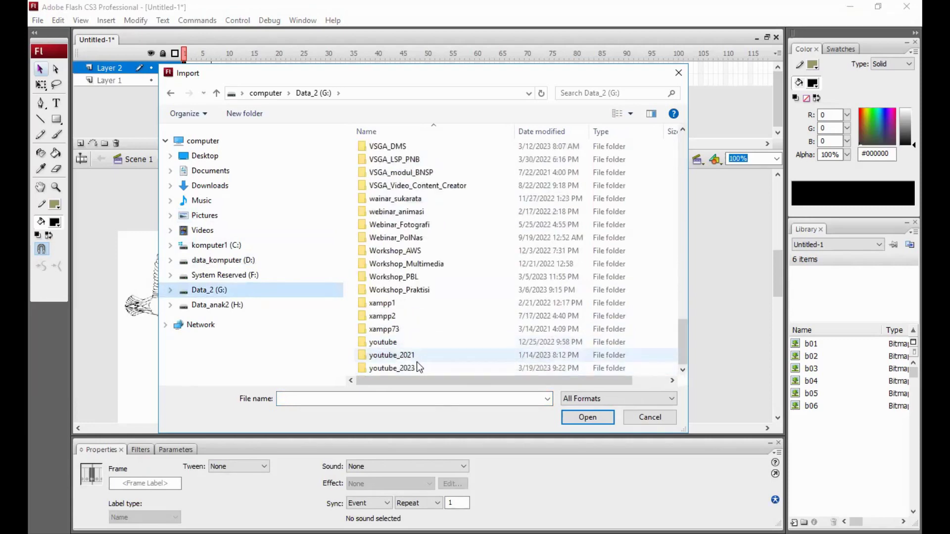
Step: Import back1 from youtube_2023 > 003_others > 010_melasti and nudge it on stage
double_click(417, 367)
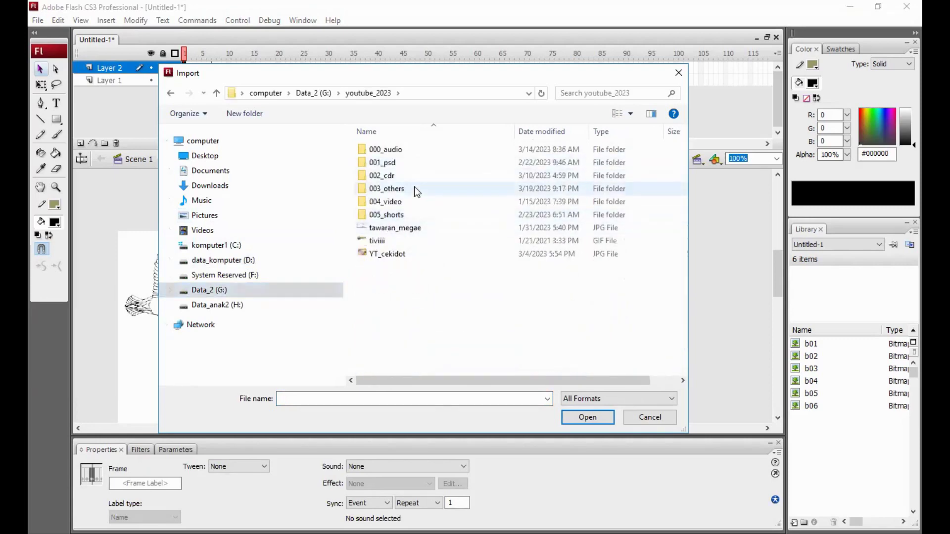
double_click(415, 188)
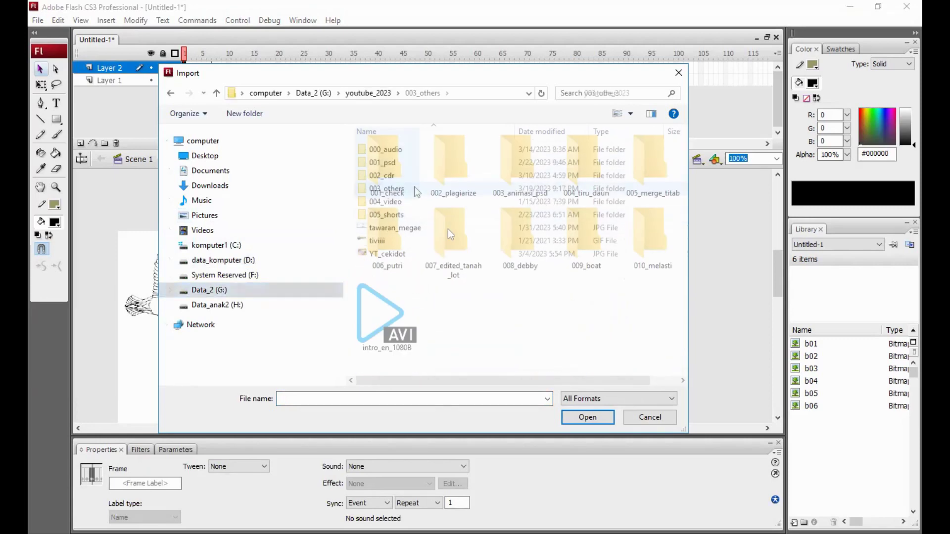
double_click(657, 237)
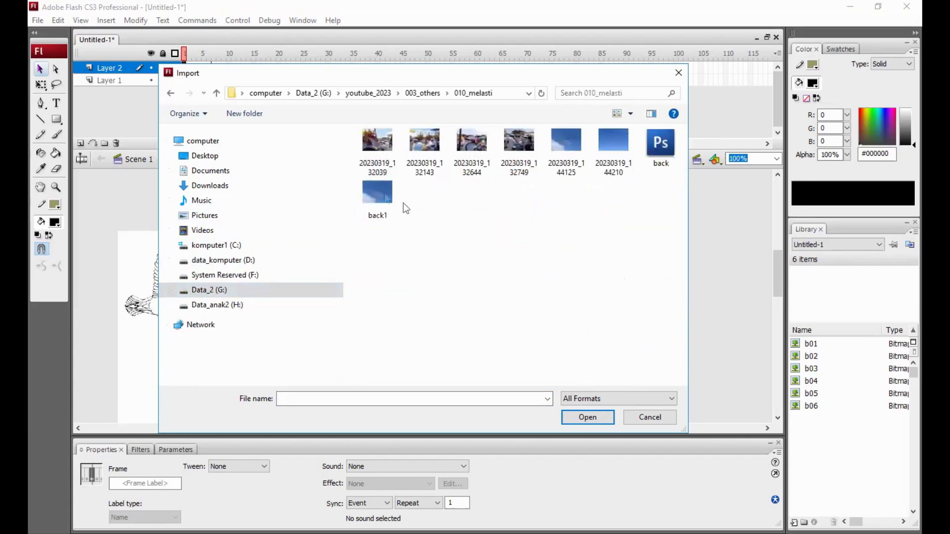
left_click(373, 191)
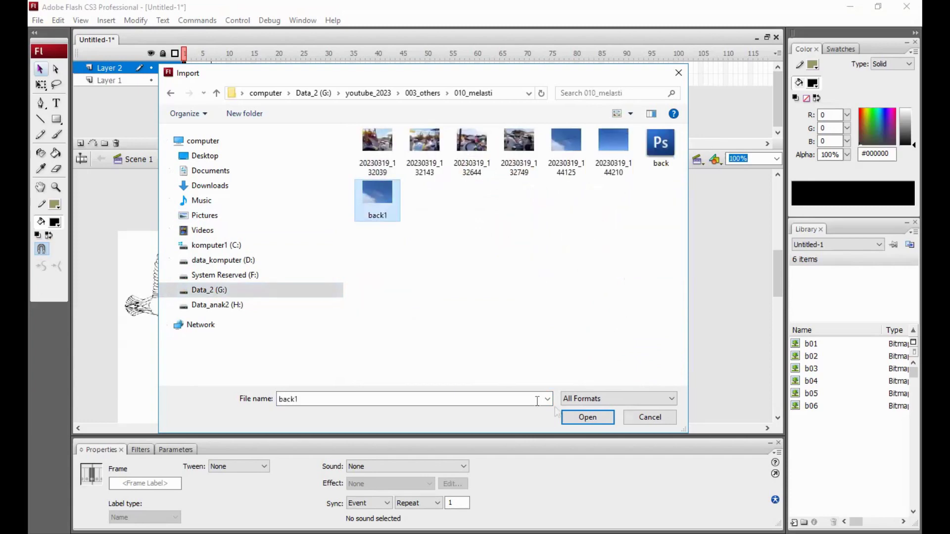
left_click(583, 416)
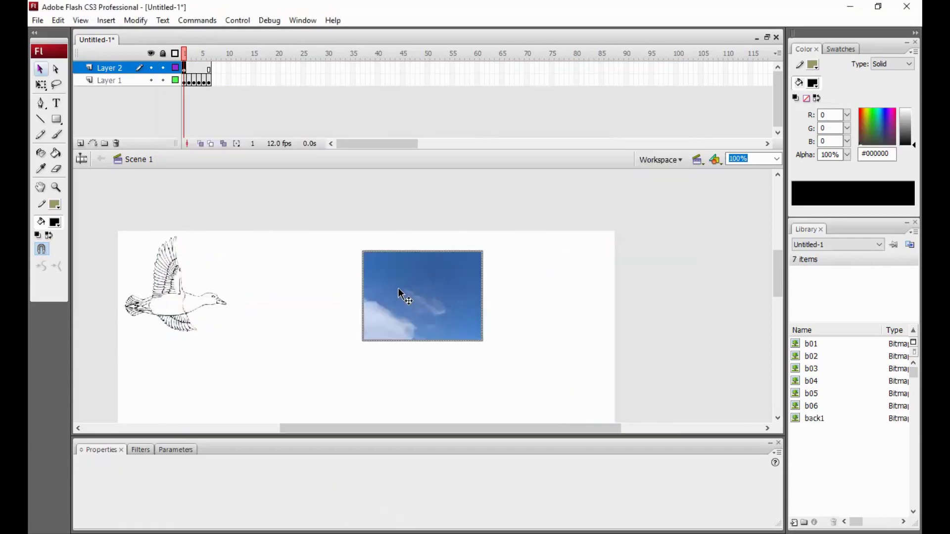
left_click_drag(434, 274, 369, 292)
Step: Resize the sky to 800×600 at 0,0 and move its layer below Layer 1
double_click(123, 503)
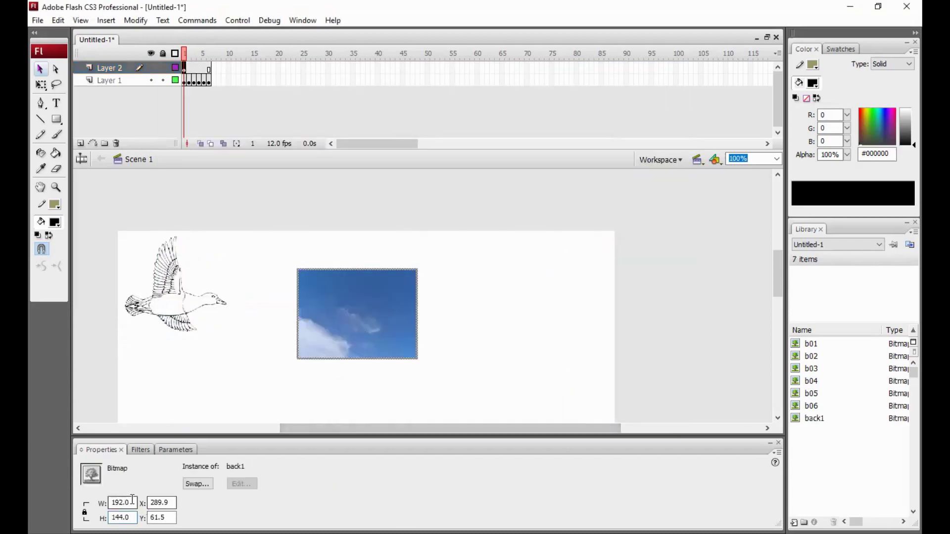
type("80")
type("0")
key("Tab")
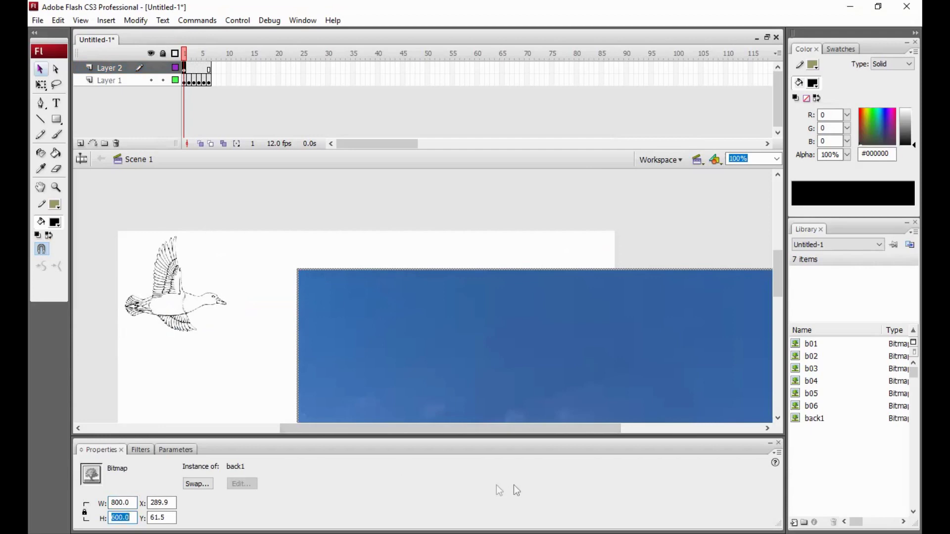
left_click_drag(487, 341, 318, 296)
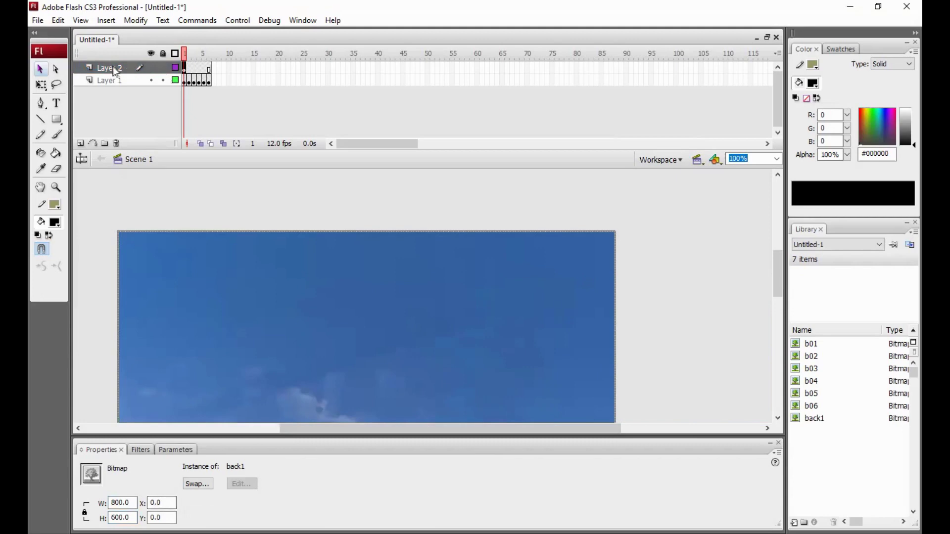
left_click_drag(113, 72, 108, 86)
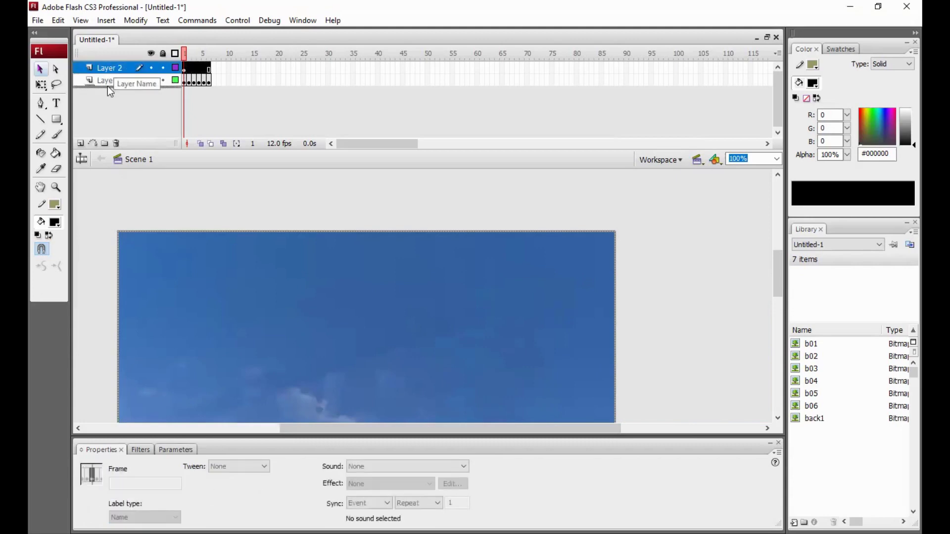
left_click(298, 194)
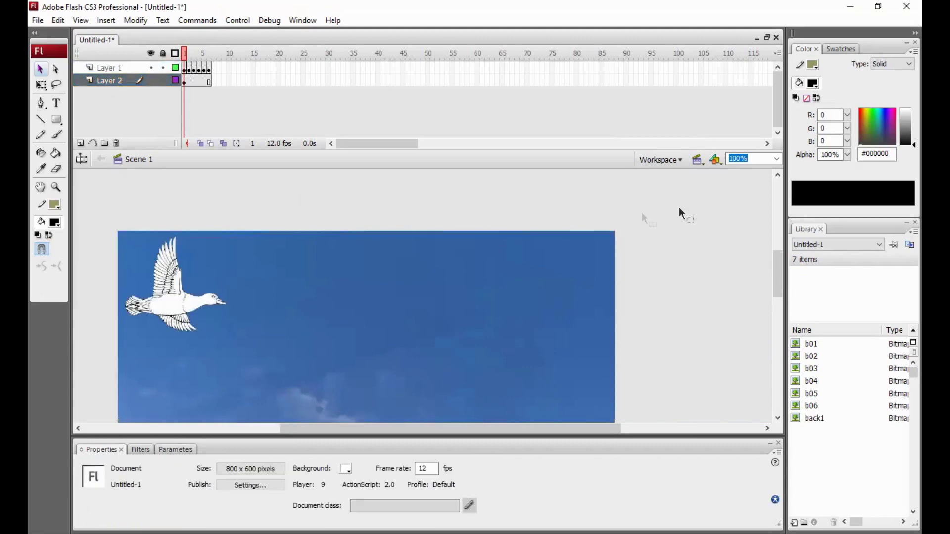
left_click_drag(782, 271, 779, 287)
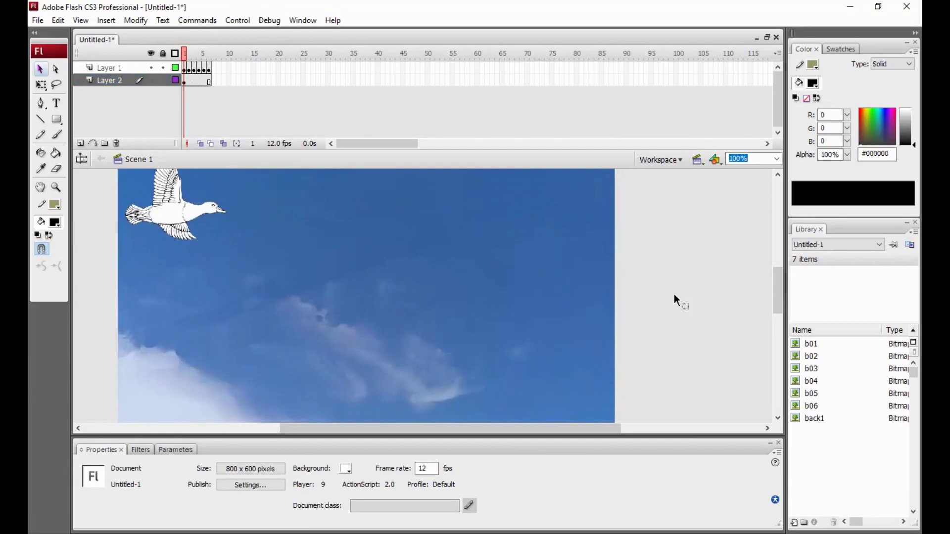
key("Return")
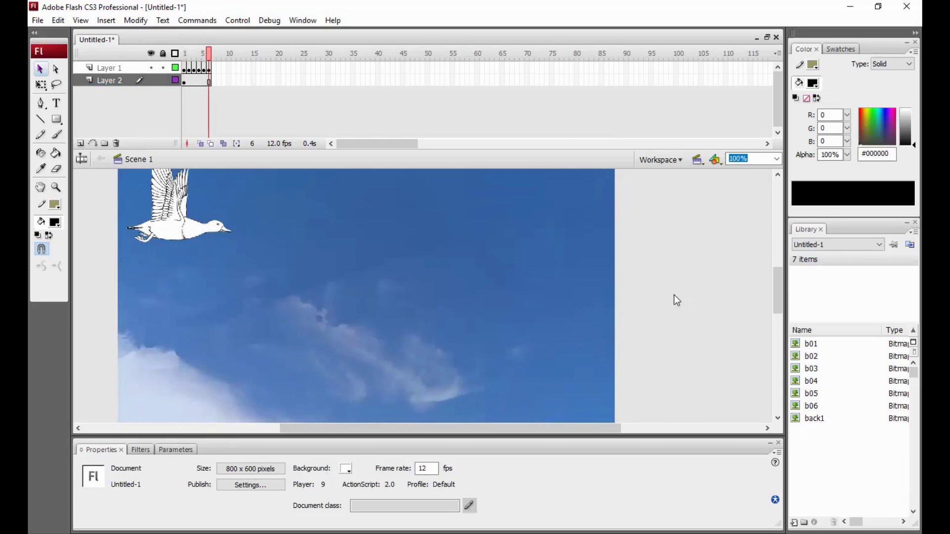
key("ctrl+Return")
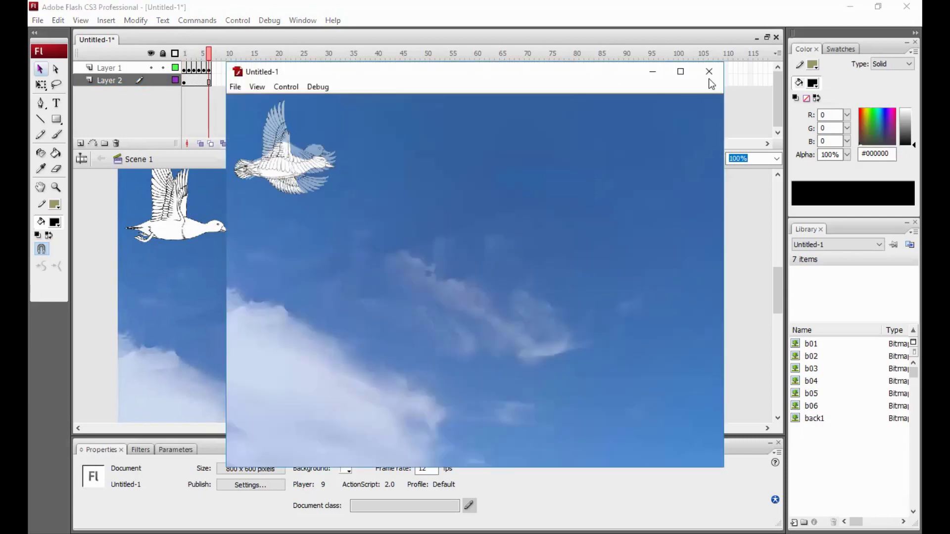
left_click(709, 73)
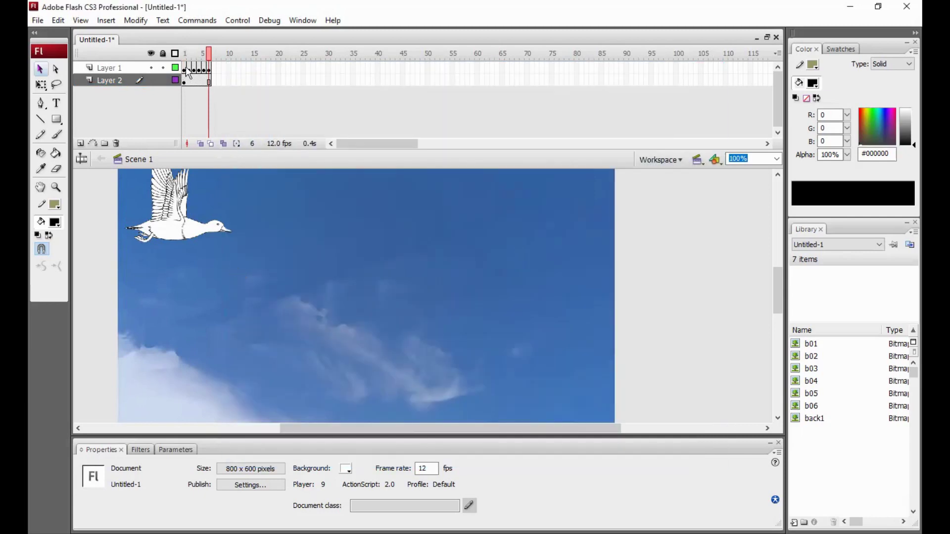
left_click(184, 68)
left_click(347, 250)
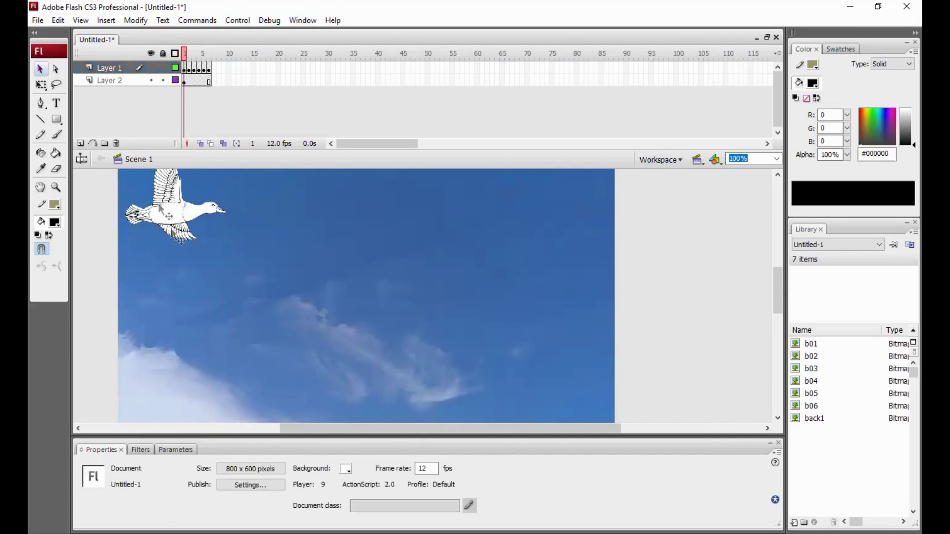
Step: Move the frame 1 and frame 2 ducks to X 230
mouse_move(159, 208)
left_mouse_down()
mouse_move(331, 290)
mouse_move(320, 294)
left_mouse_up()
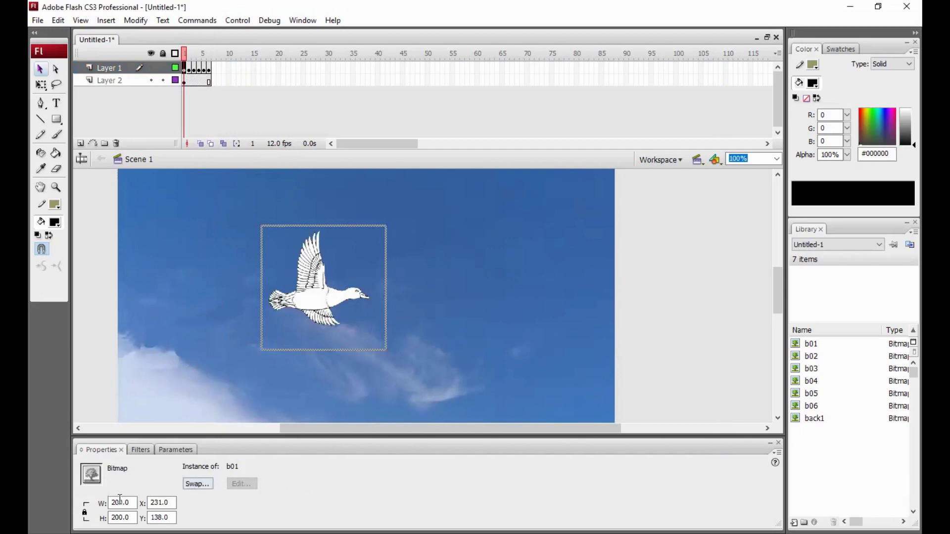
type("230")
key("Tab")
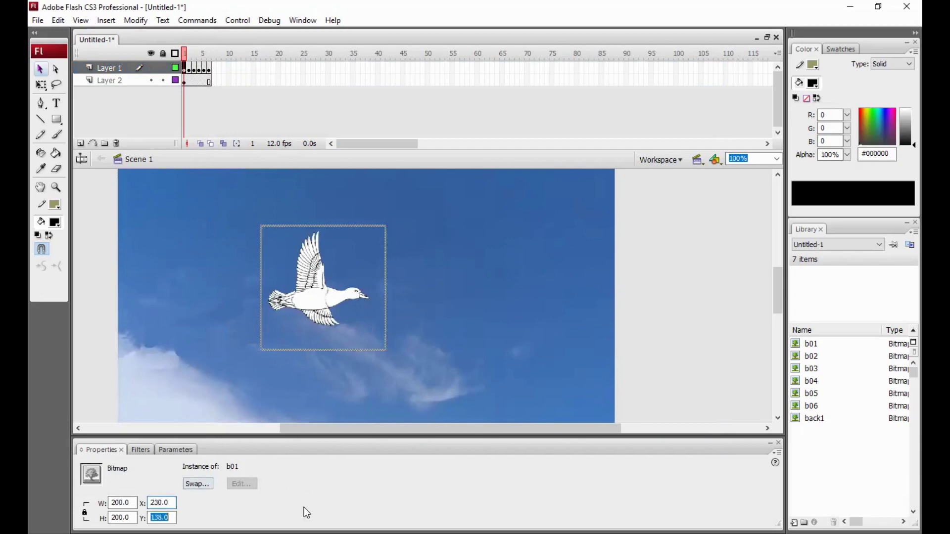
left_click(189, 70)
left_click_drag(175, 210, 265, 232)
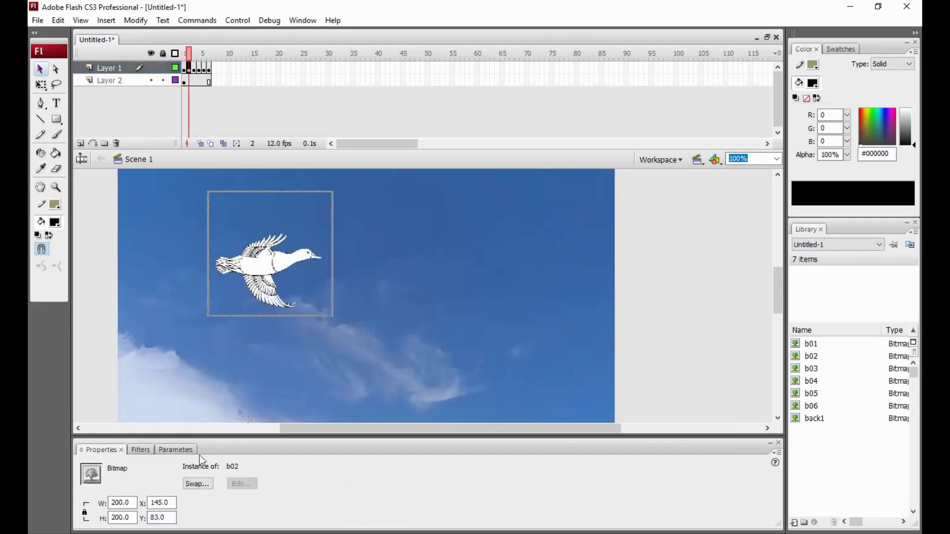
double_click(160, 503)
type("2")
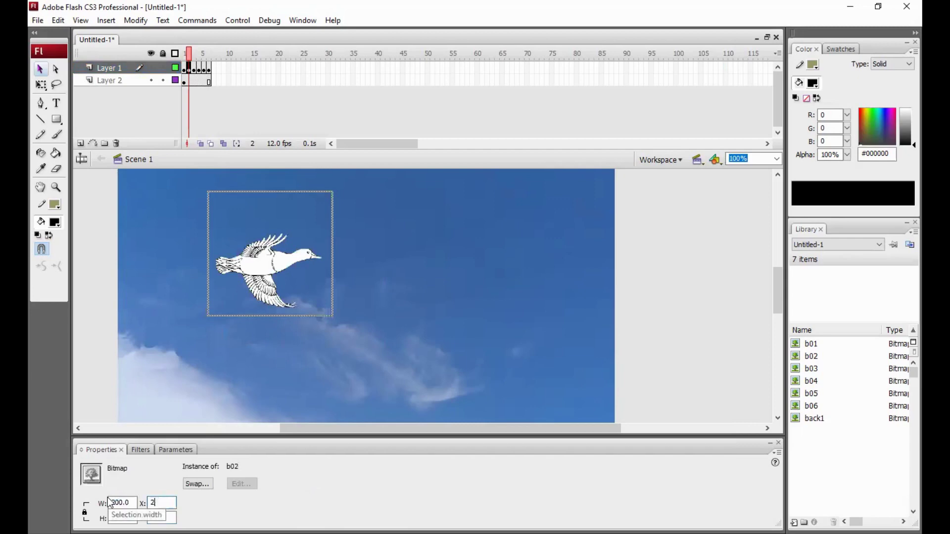
type("30")
key("Return")
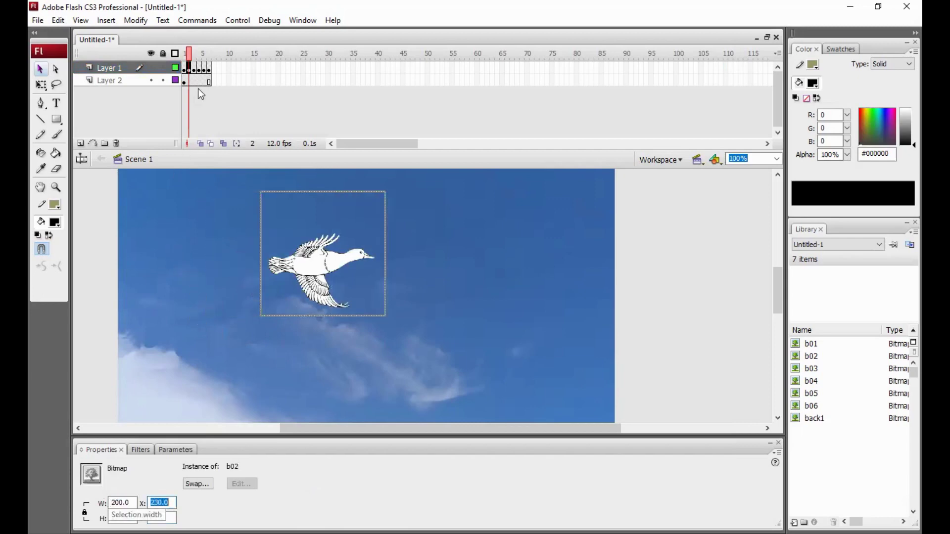
Step: Set the frame 3 duck bitmap b03 to X 230
left_click(194, 68)
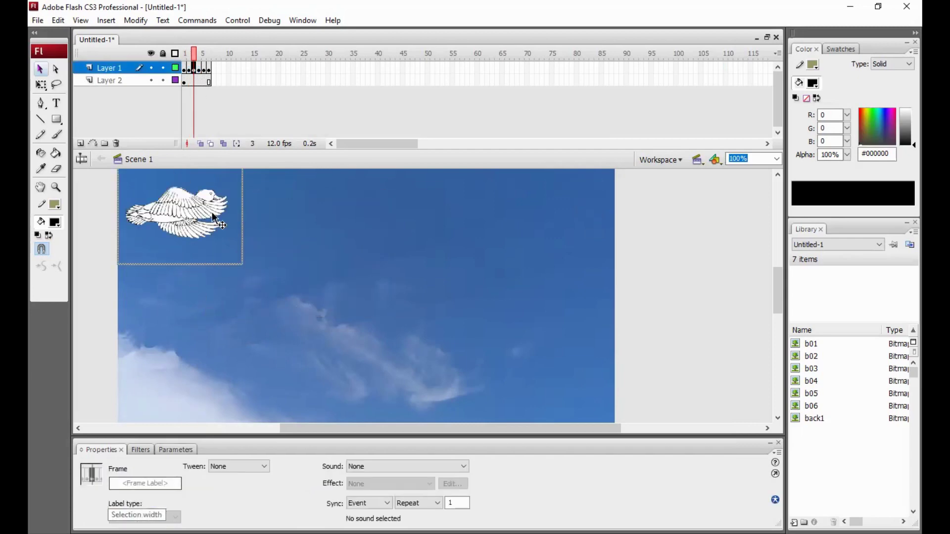
left_click(212, 213)
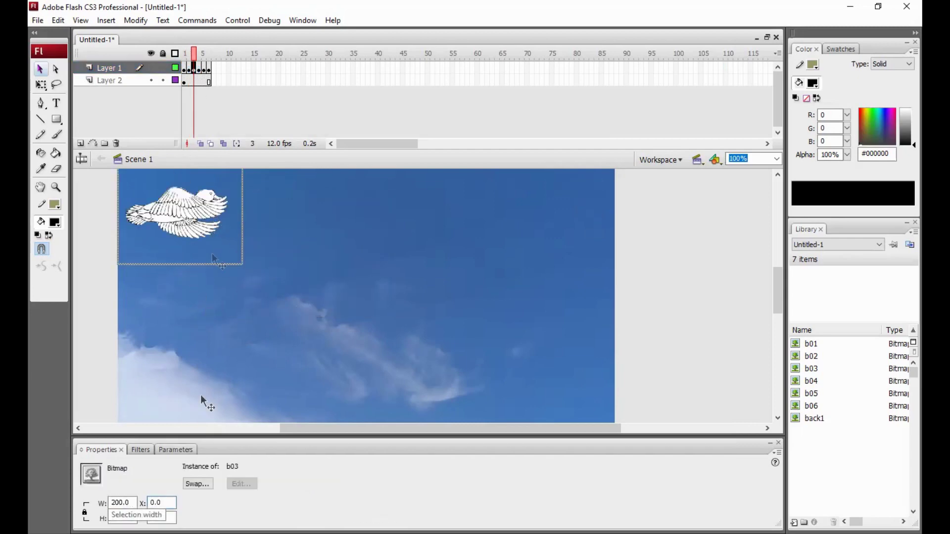
left_click(146, 503)
type("230")
key("Return")
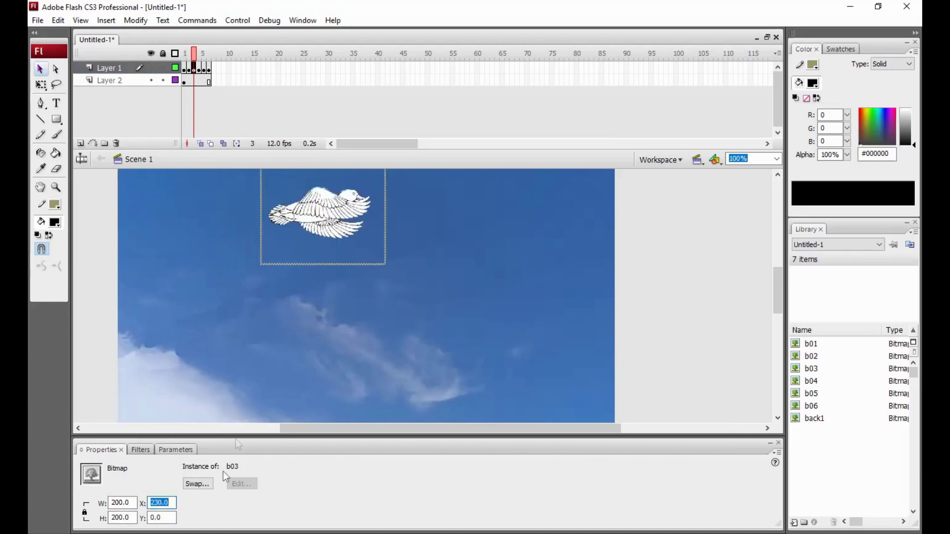
Step: Compare the duck positions across frames 1 to 4
left_click(188, 68)
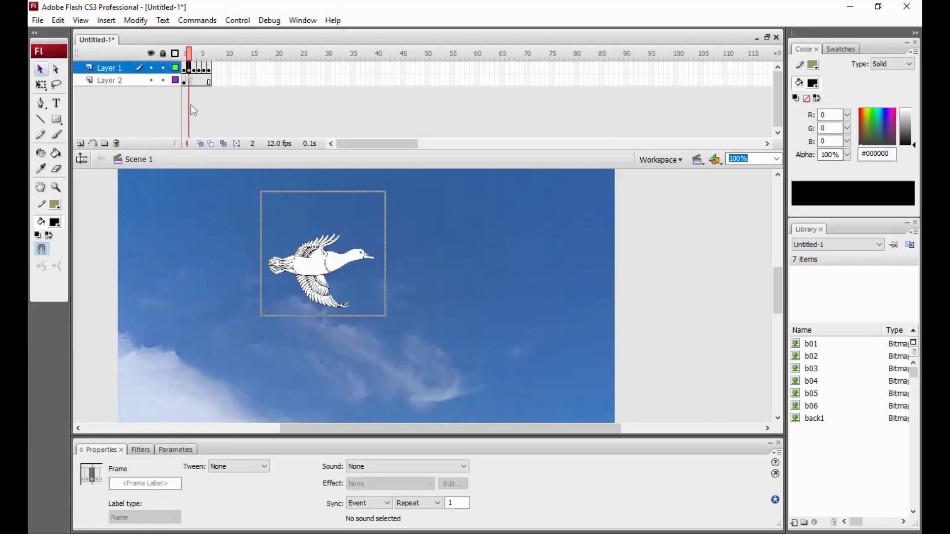
left_click(184, 68)
left_click_drag(184, 68, 197, 70)
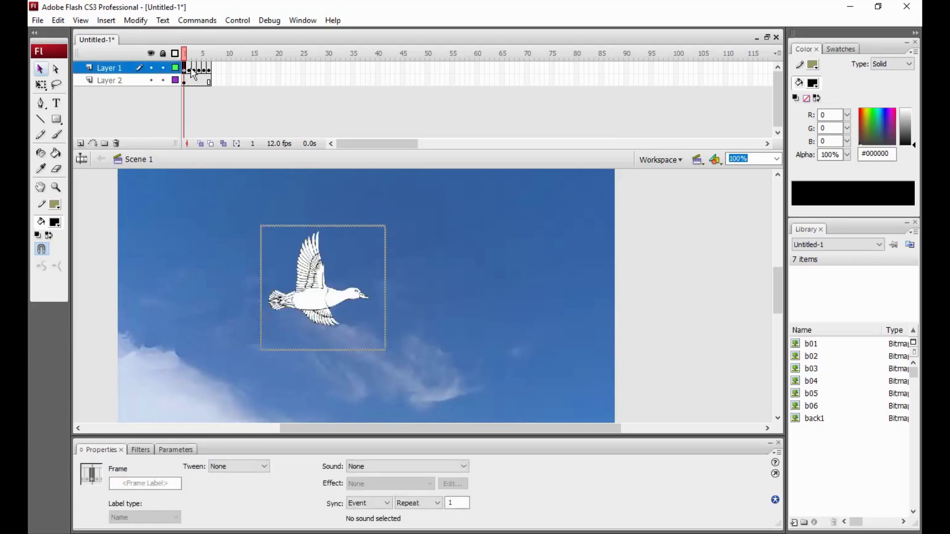
left_click(189, 71)
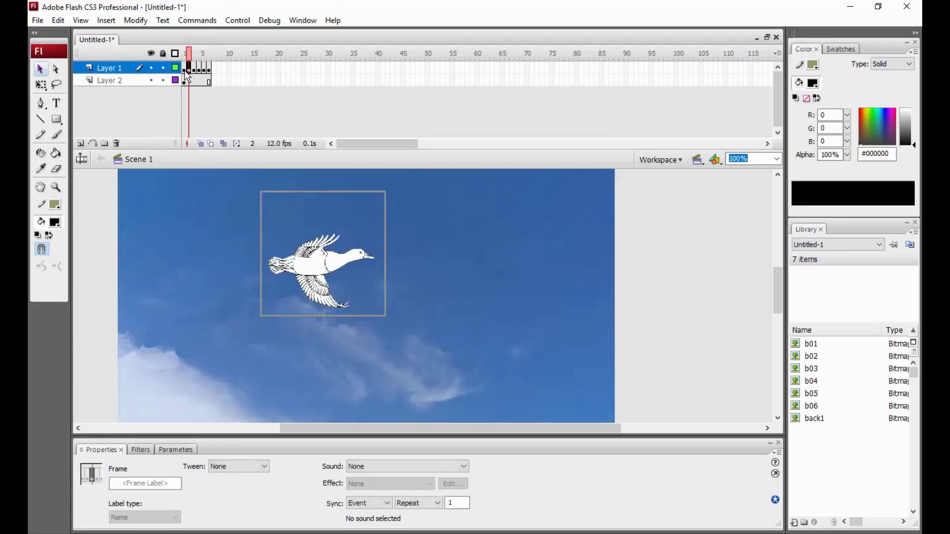
left_click(184, 68)
left_click(319, 280)
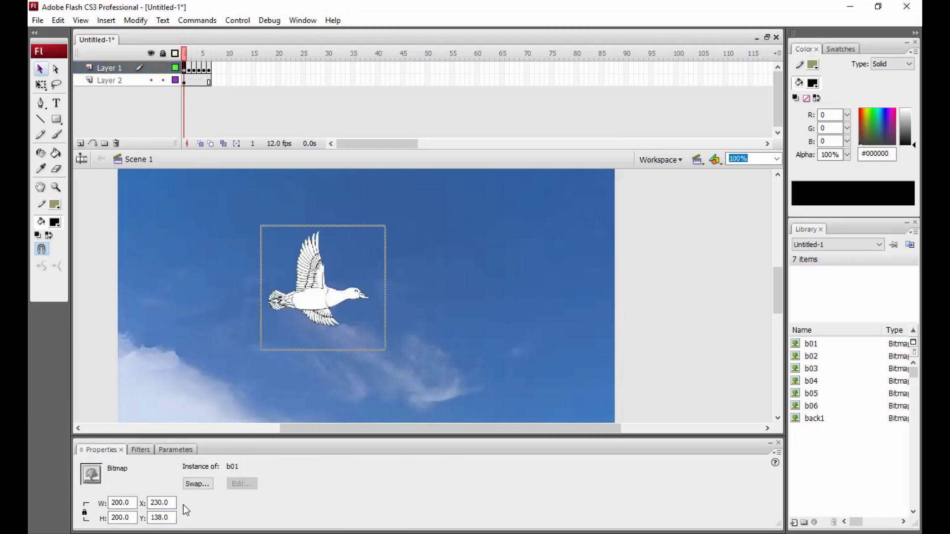
left_click(188, 68)
left_click(301, 256)
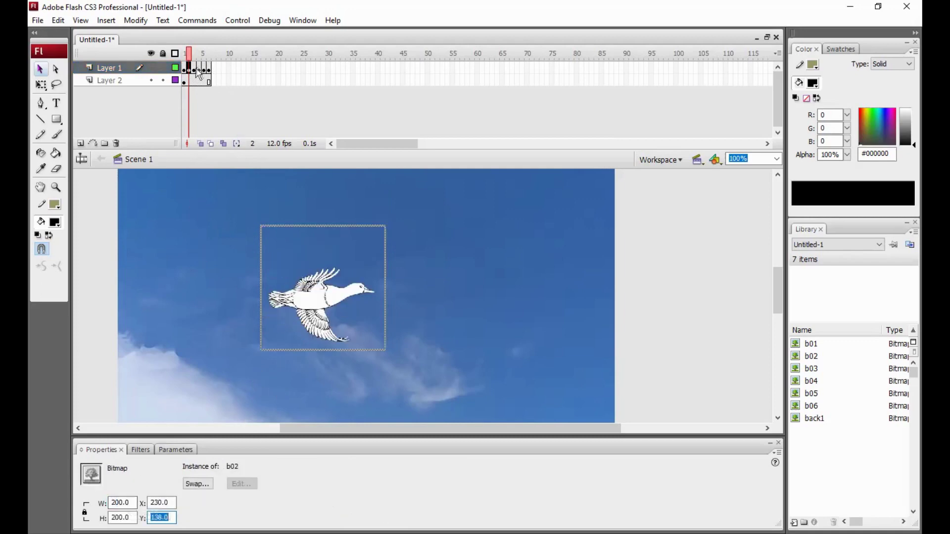
Step: Give the frame 3 duck Y 138 and the frame 4 duck X 230, Y 138
left_click(195, 70)
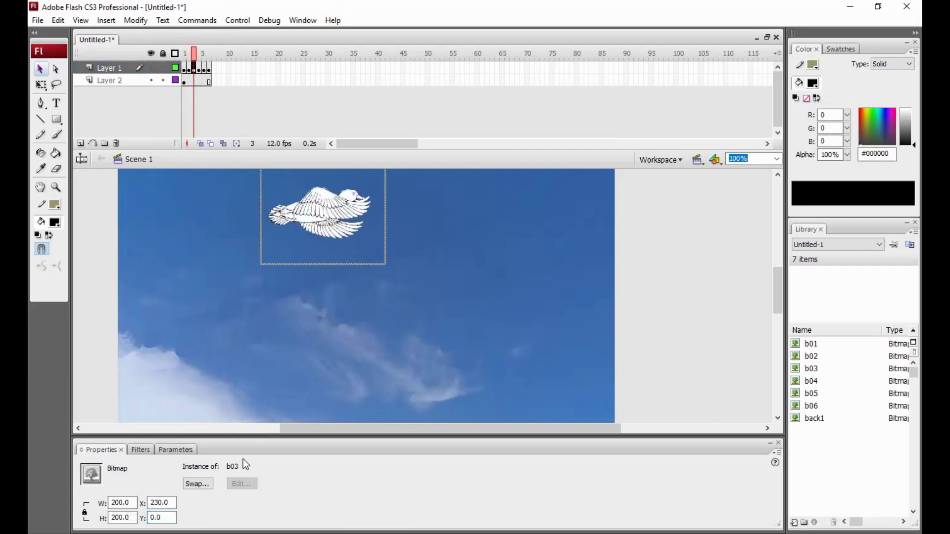
left_click(161, 518)
type("4")
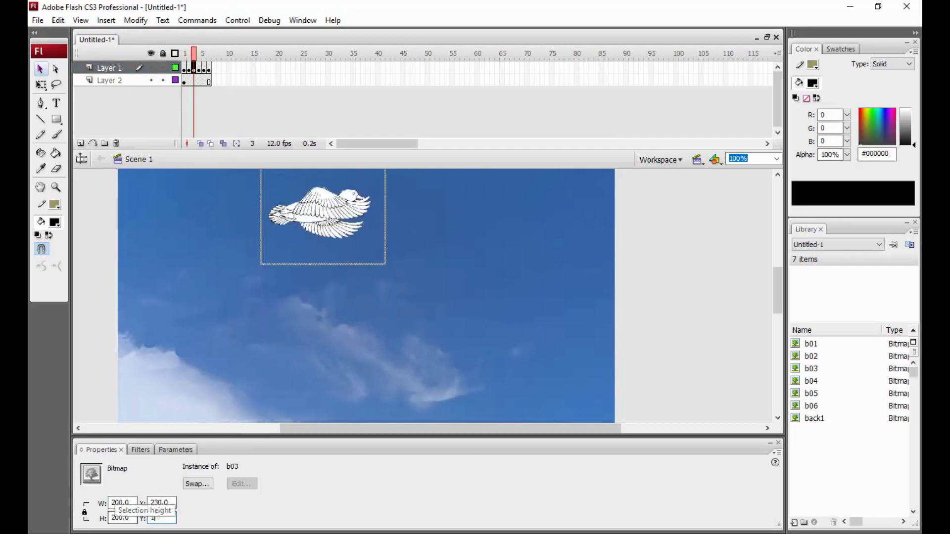
type("38")
key("Return")
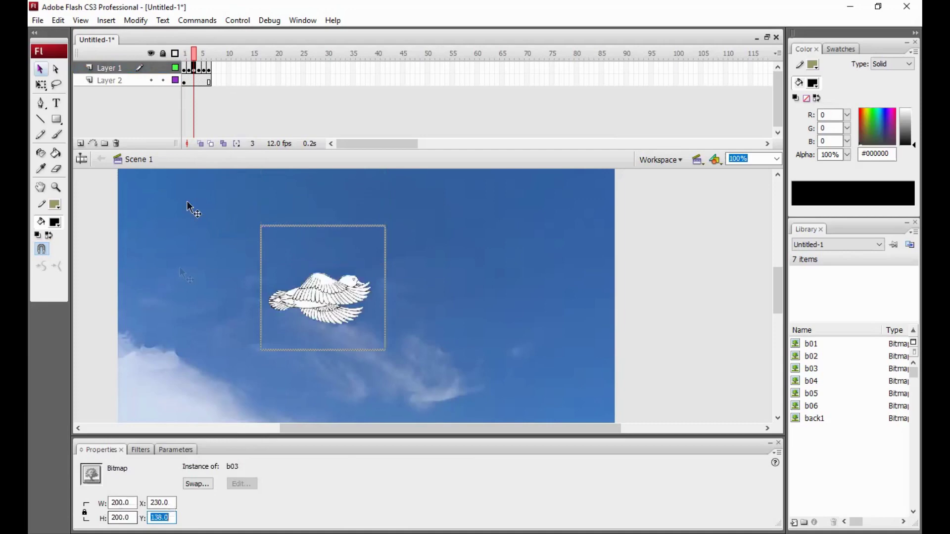
left_click(198, 70)
left_click(149, 502)
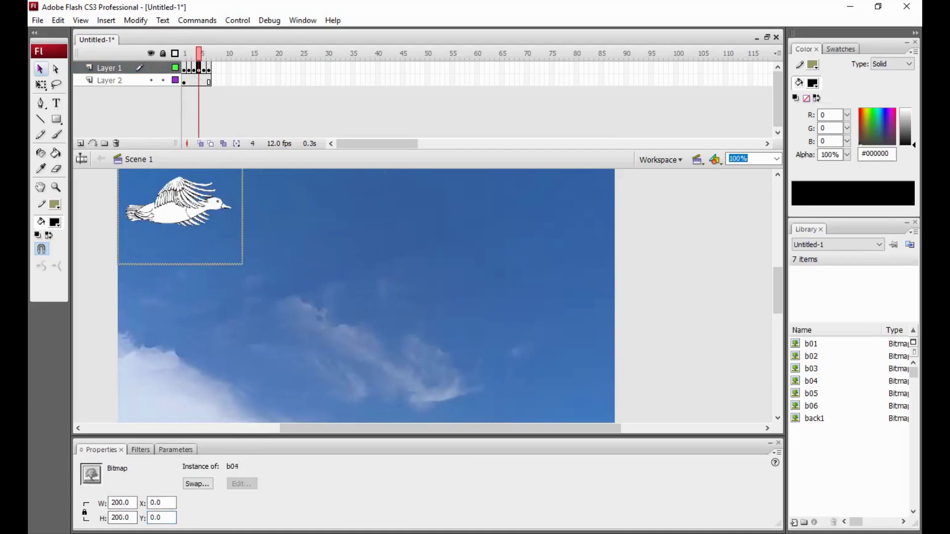
type("230")
key("Tab")
type("4")
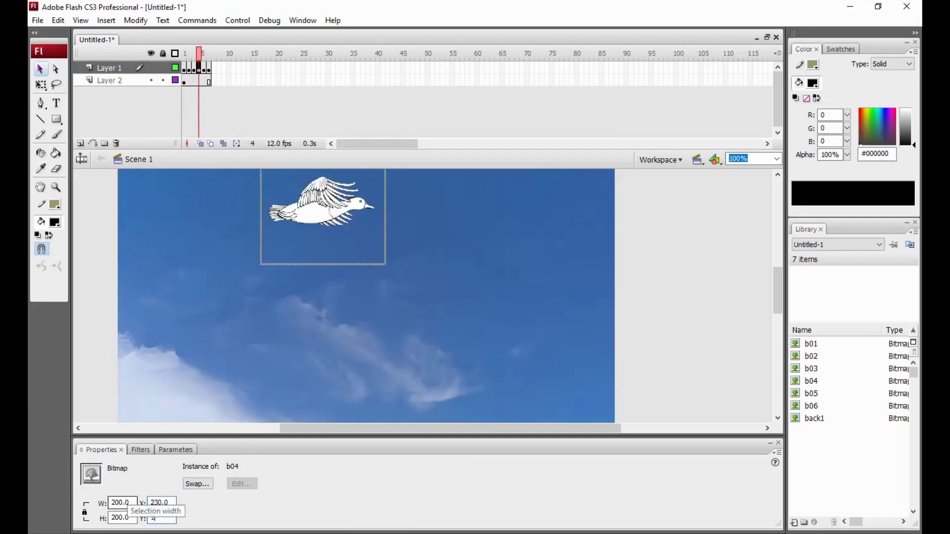
type("30")
key("Return")
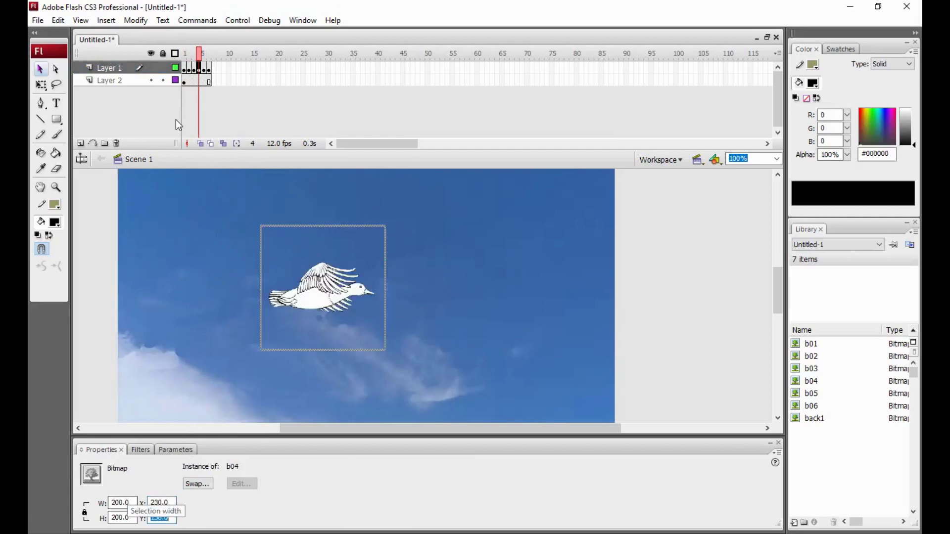
Step: Position the frame 5 duck bitmap b05 at X 230, Y 138
left_click(202, 66)
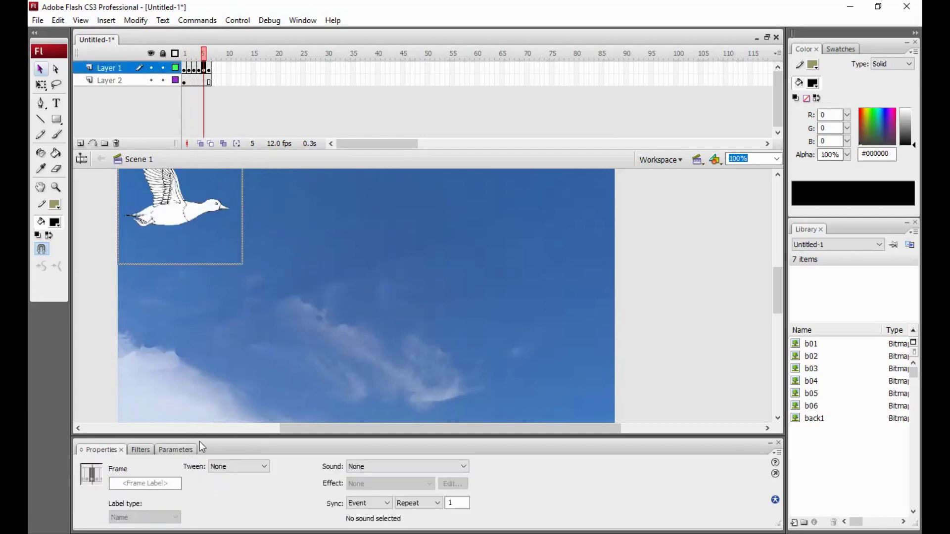
left_click(208, 292)
left_click(194, 203)
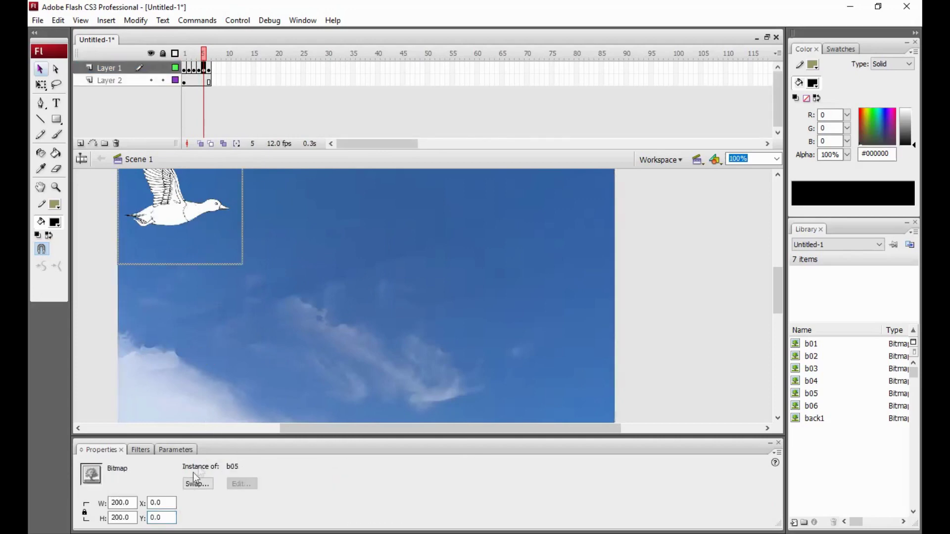
double_click(166, 504)
type("230")
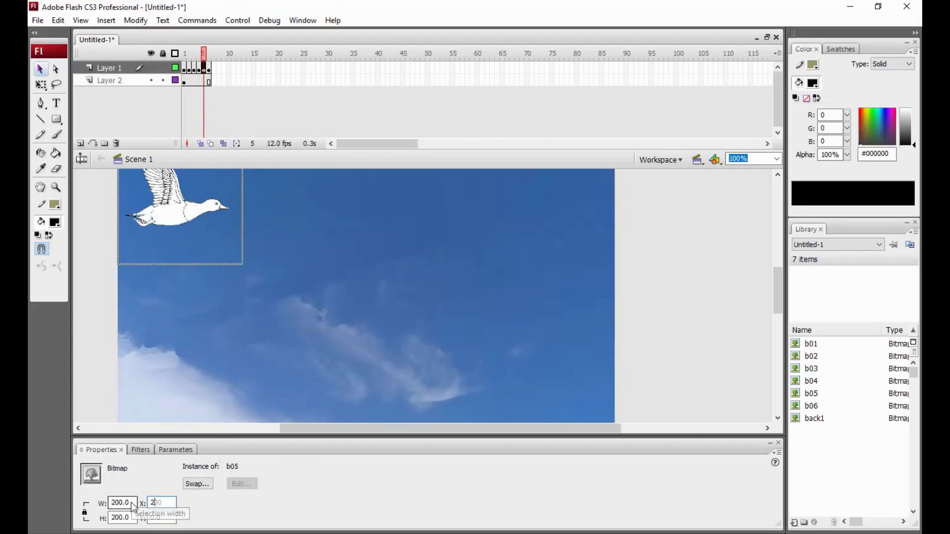
key("Return")
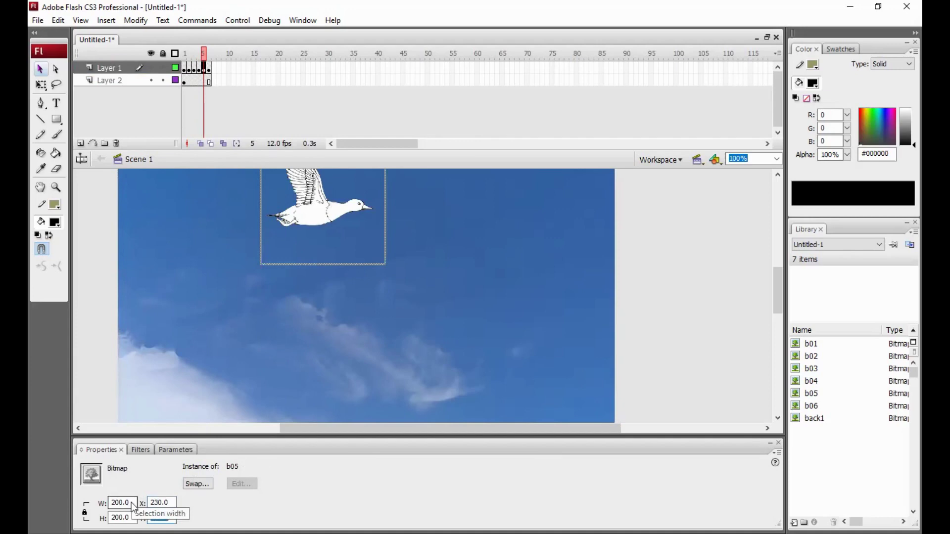
key("Return")
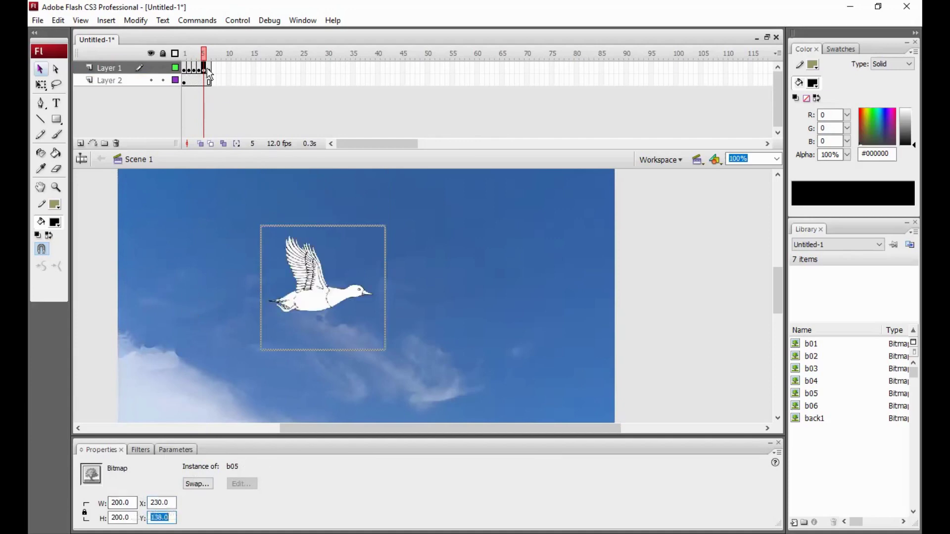
Step: Position the frame 6 duck bitmap b06 at X 230, Y 138, then deselect it
key(".")
left_click(210, 245)
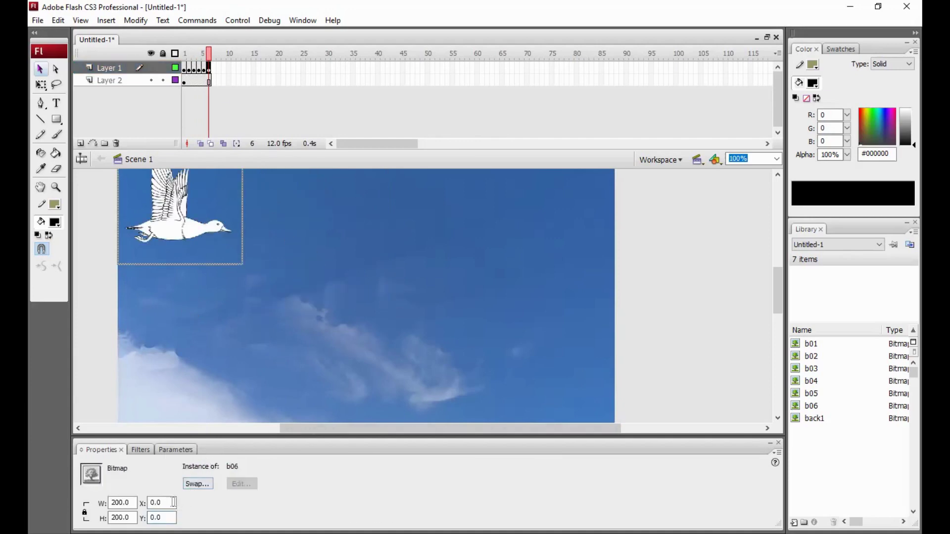
left_click(174, 503)
type("230")
key("Tab")
type("138")
key("Return")
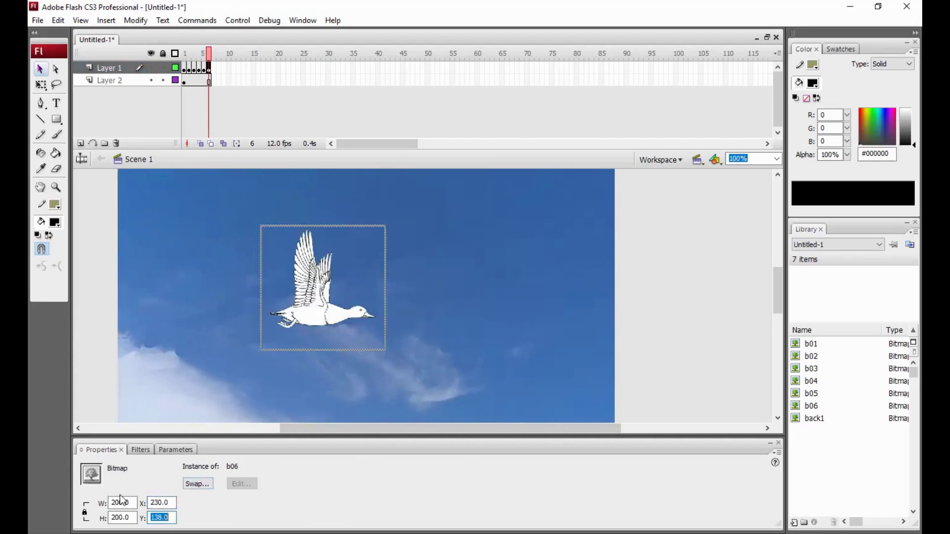
left_click(327, 98)
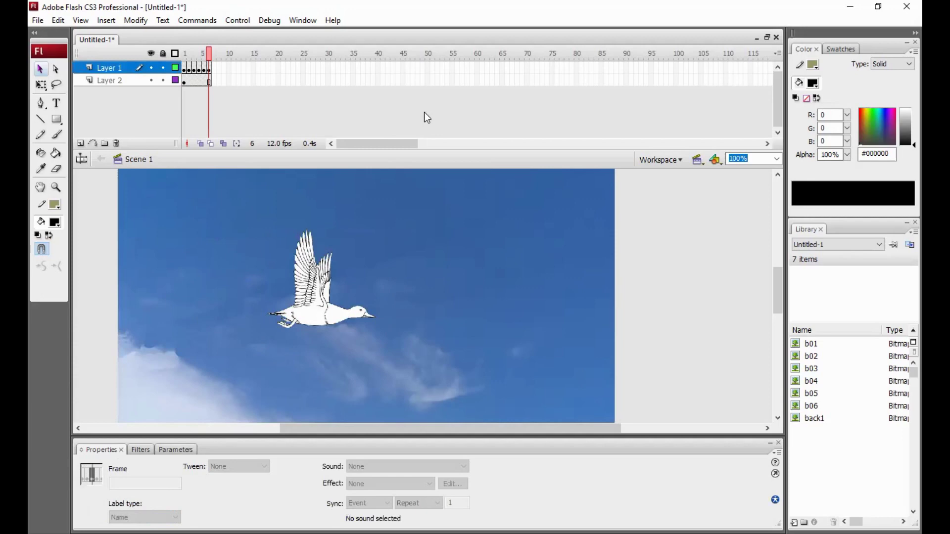
key("ctrl+Return")
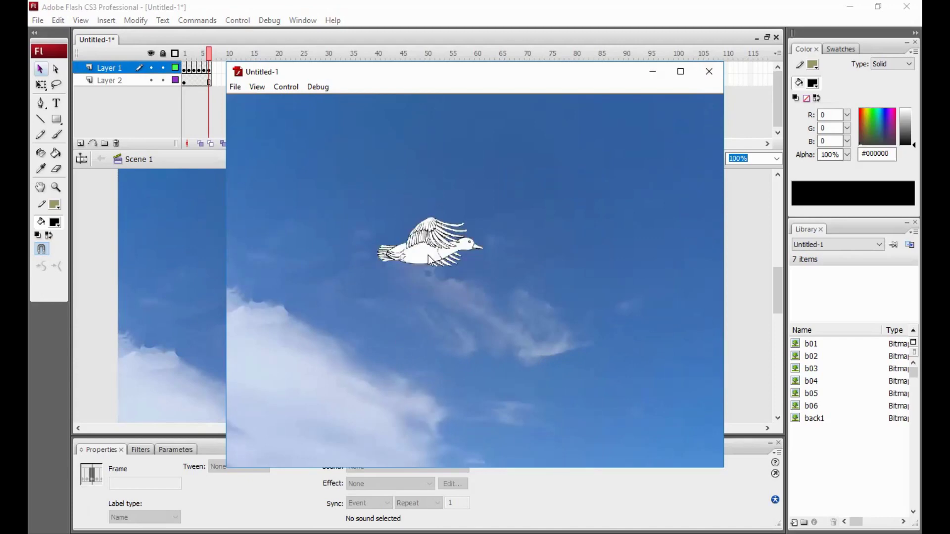
left_click(709, 72)
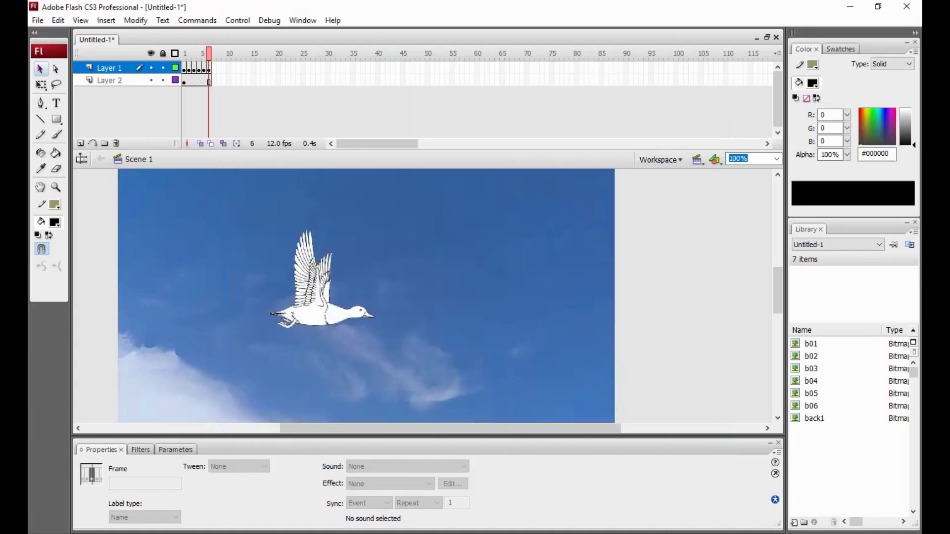